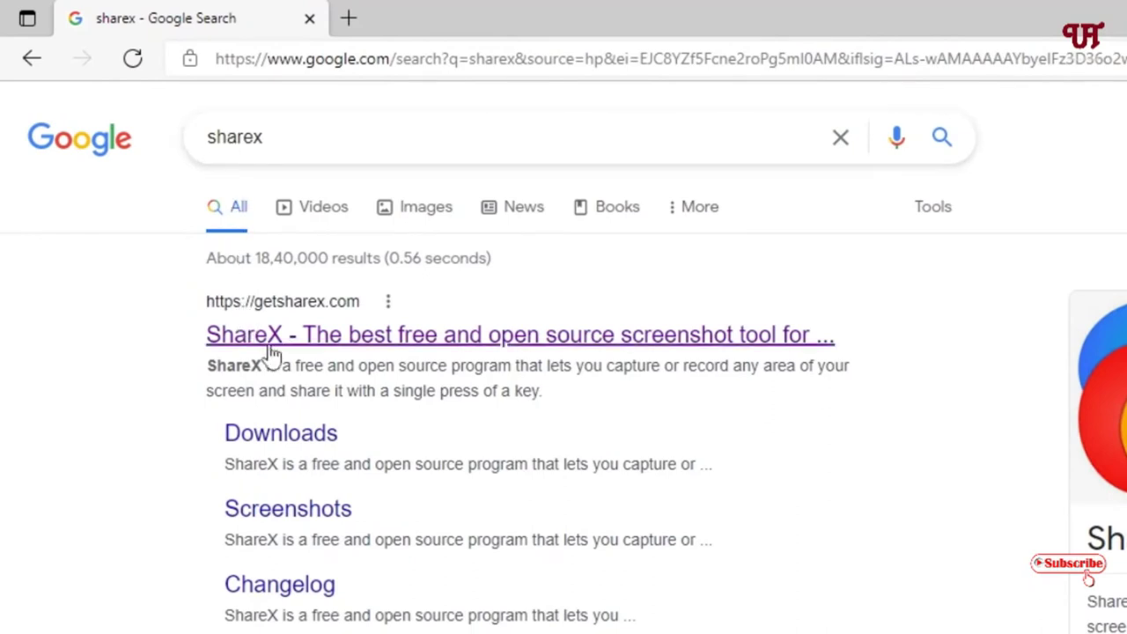
Open the getsharex.com home page from the search results, then minimize Edge.
{"action": "left_click", "coordinate": [344, 342]}
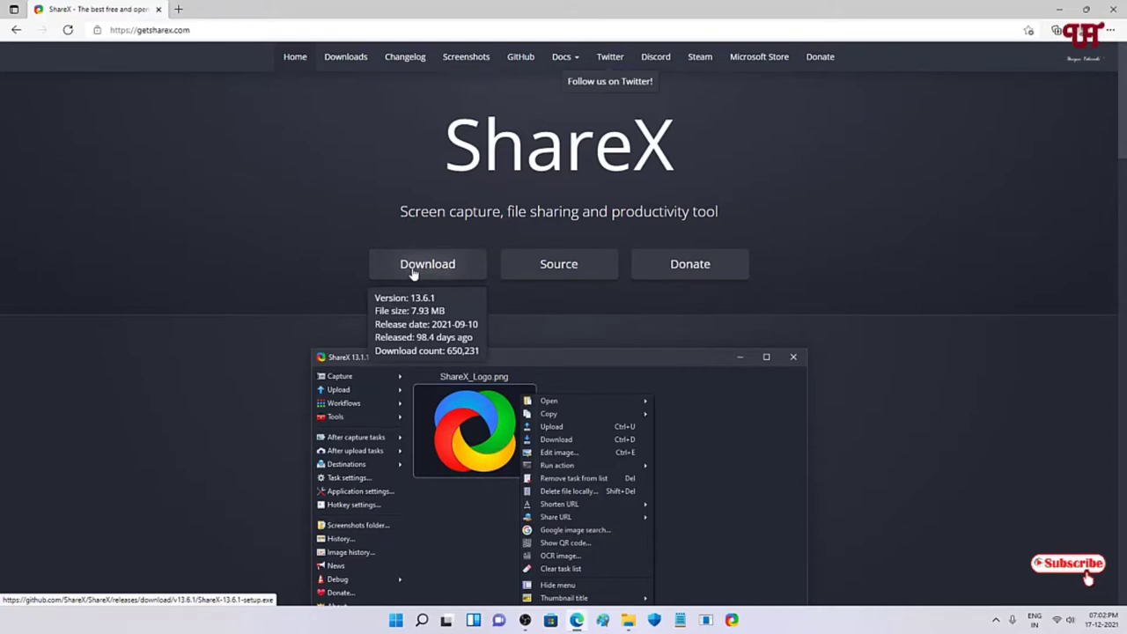
{"action": "left_click", "coordinate": [1058, 10]}
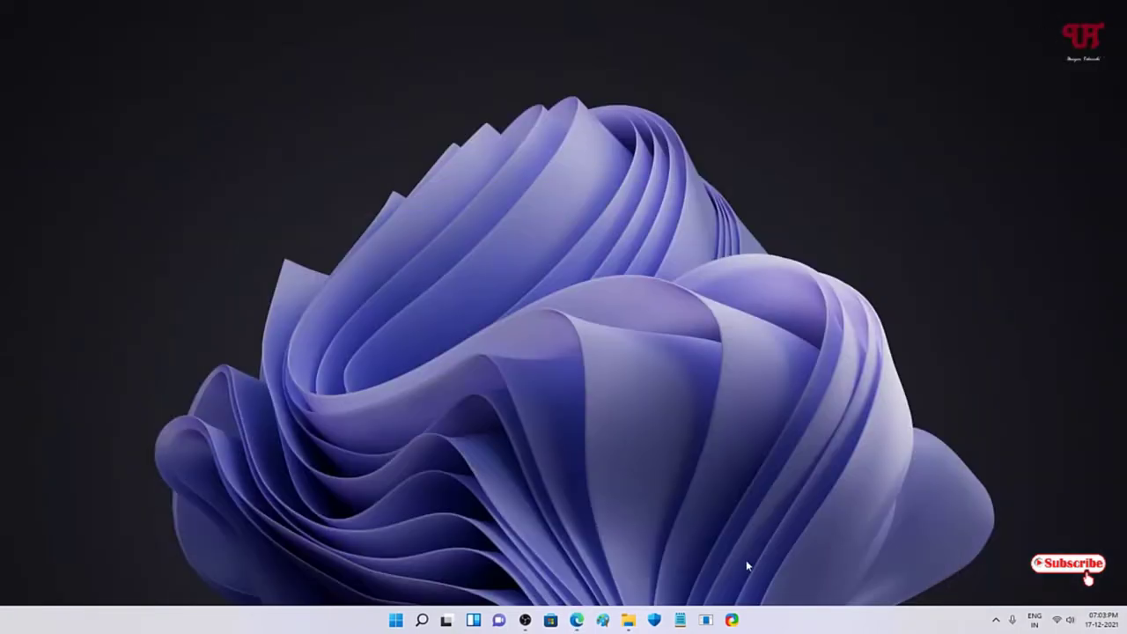
{"action": "left_click", "coordinate": [732, 620]}
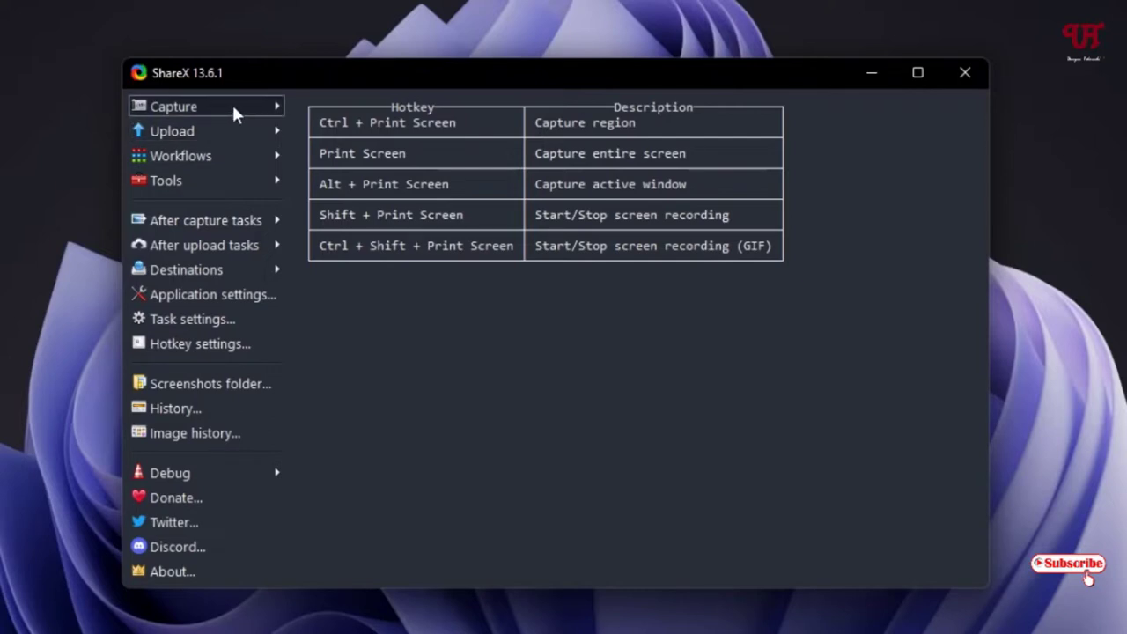
{"action": "left_click", "coordinate": [182, 105]}
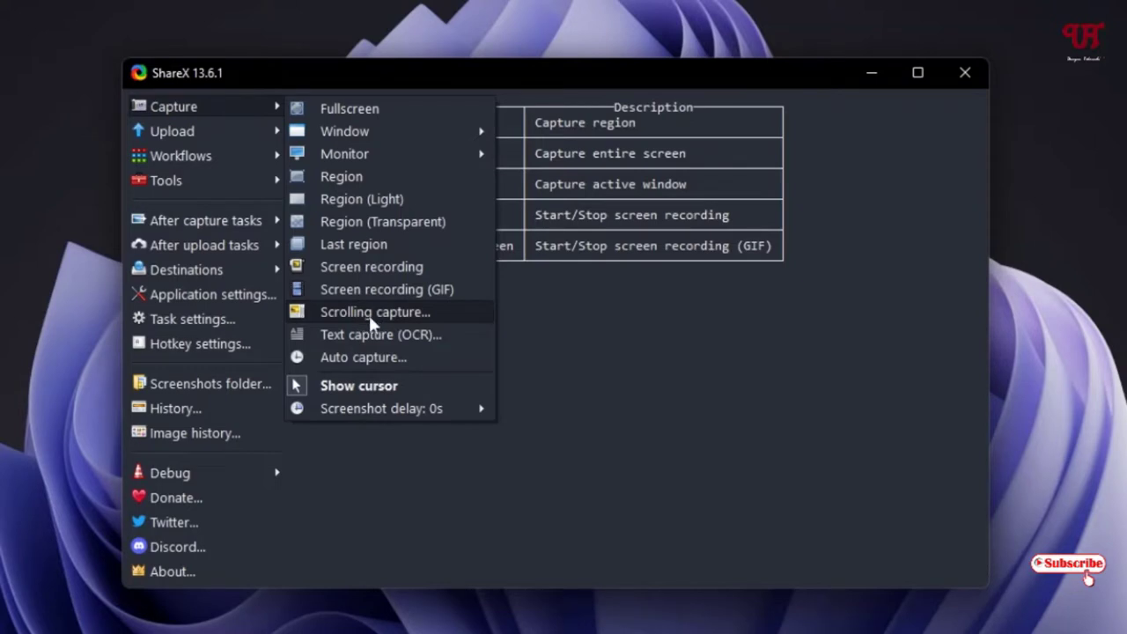
{"action": "left_click", "coordinate": [626, 374]}
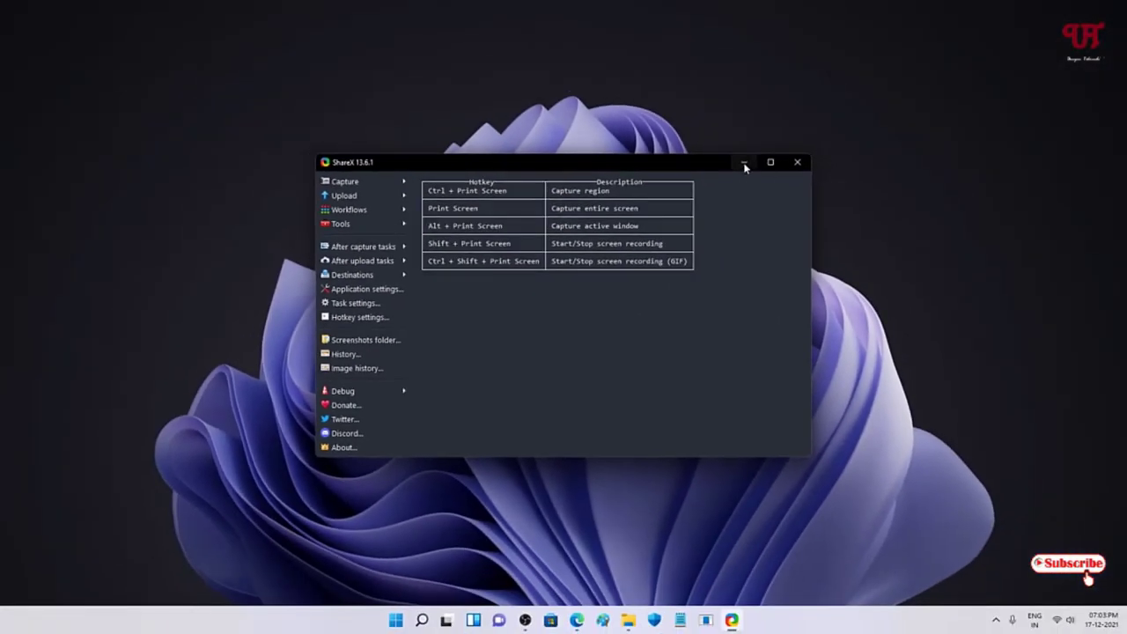
{"action": "left_click", "coordinate": [744, 163]}
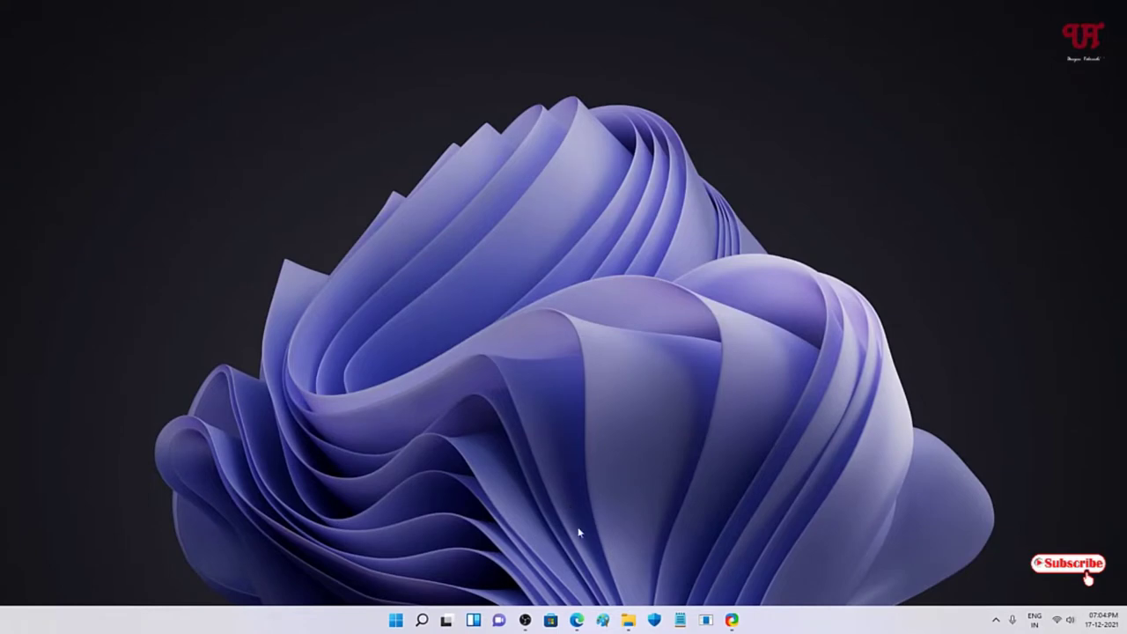
Restore the getsharex.com page and start a Scrolling capture from the ShareX tray menu.
{"action": "left_click", "coordinate": [577, 620]}
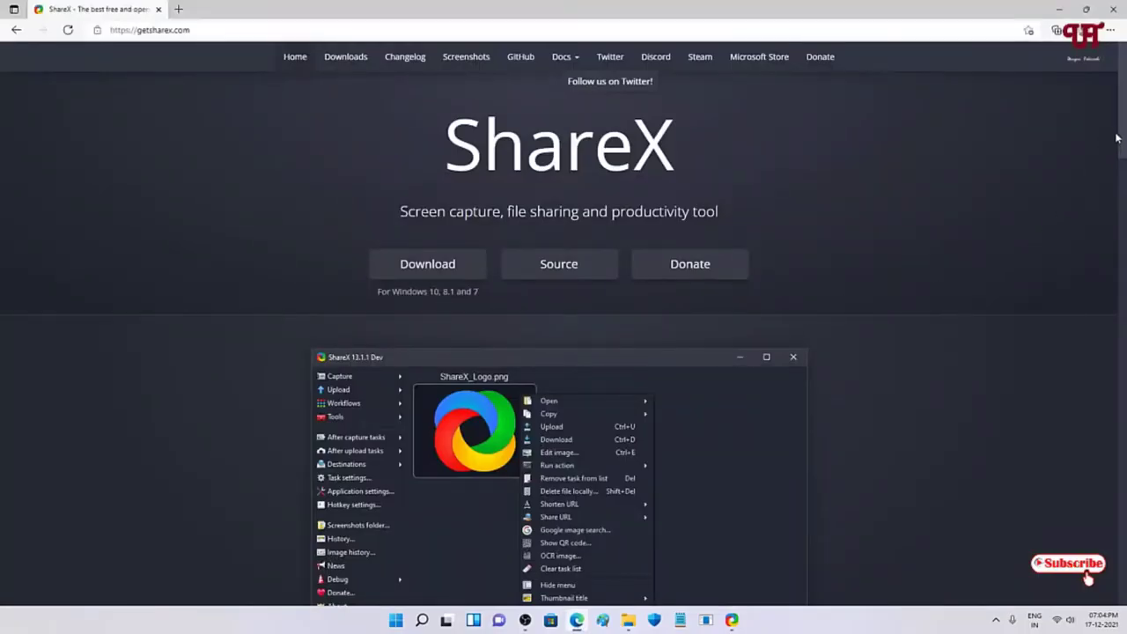
{"action": "left_click_drag", "start_coordinate": [1120, 141], "coordinate": [1124, 97]}
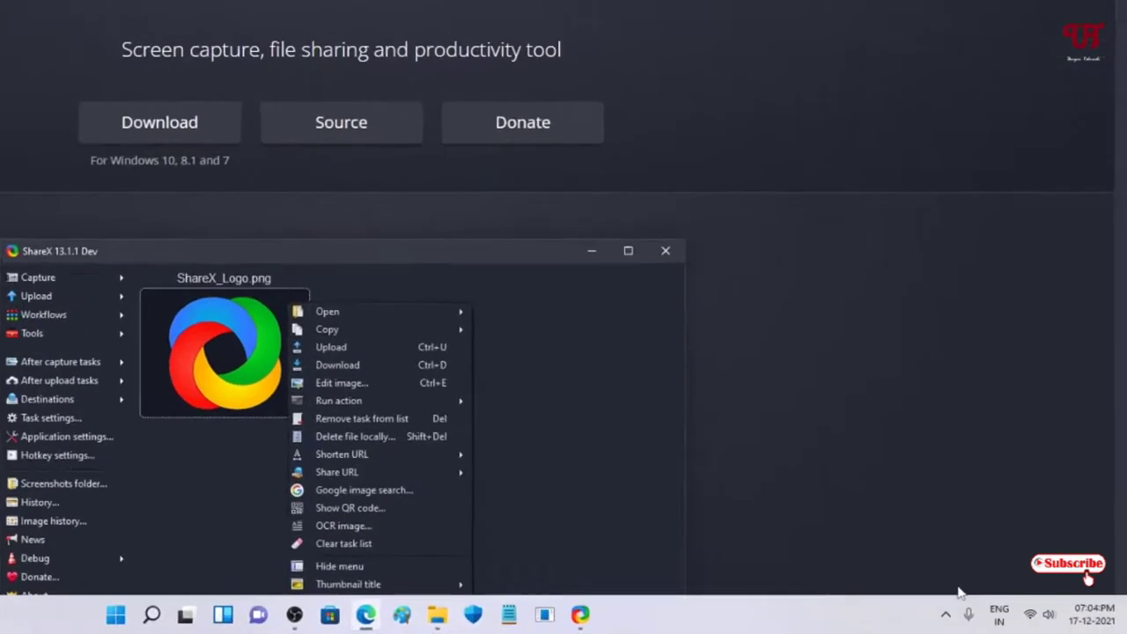
{"action": "left_click", "coordinate": [638, 590]}
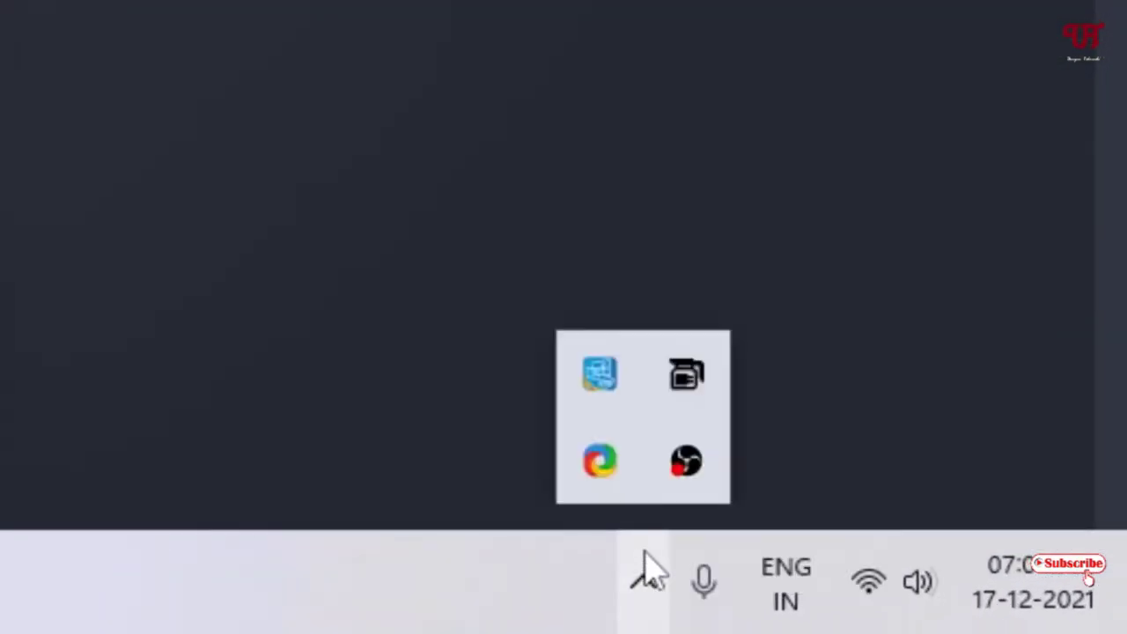
{"action": "right_click", "coordinate": [584, 471]}
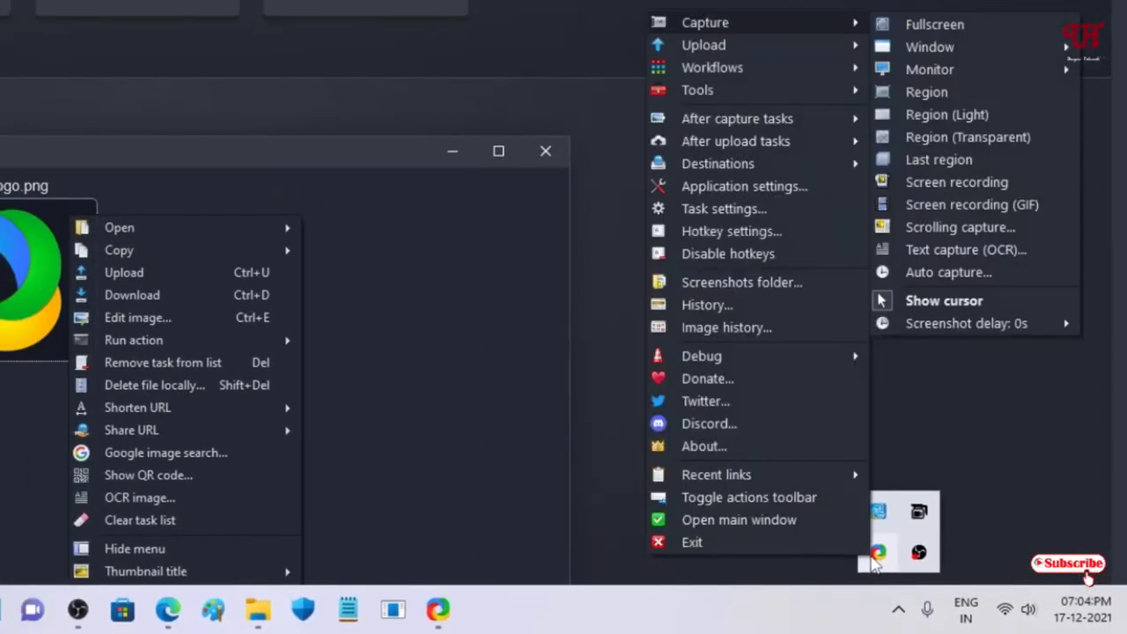
{"action": "left_click", "coordinate": [983, 228]}
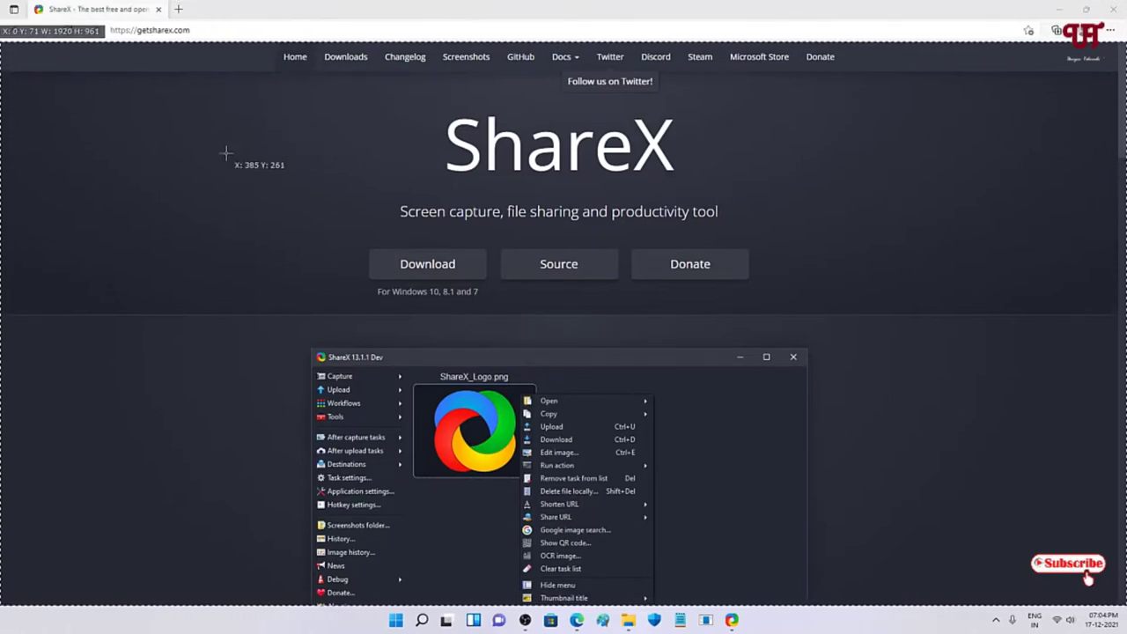
Pick the page region, then choose to select the window or control to scroll.
{"action": "left_click", "coordinate": [862, 264]}
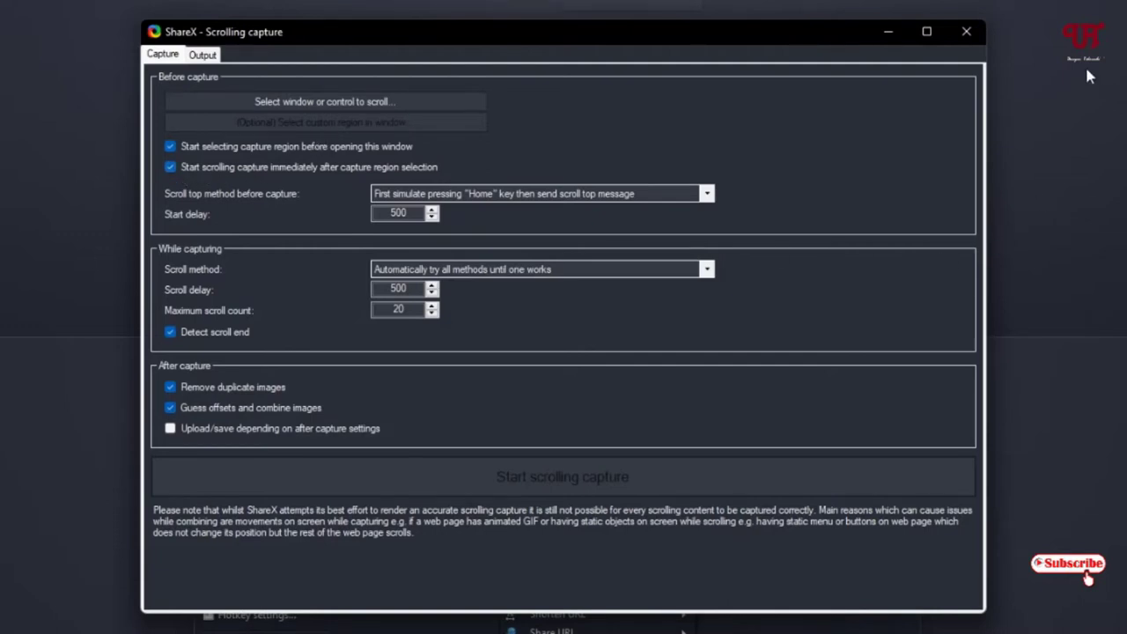
{"action": "left_click", "coordinate": [285, 104]}
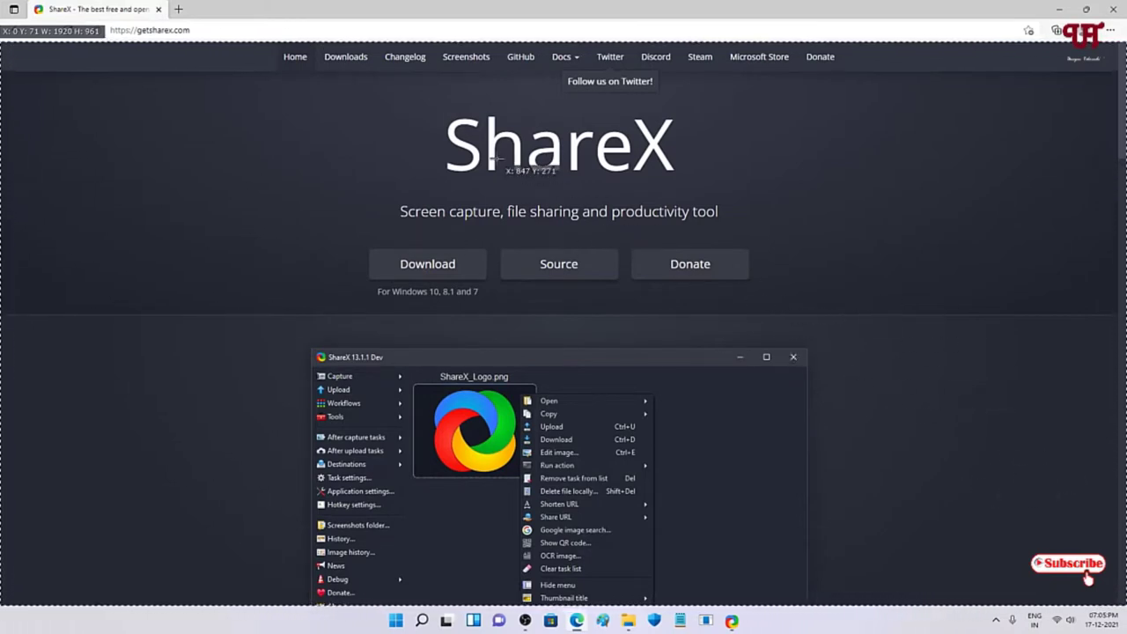
Target the getsharex.com page for scrolling and review the maximized stitched preview.
{"action": "left_click", "coordinate": [894, 230]}
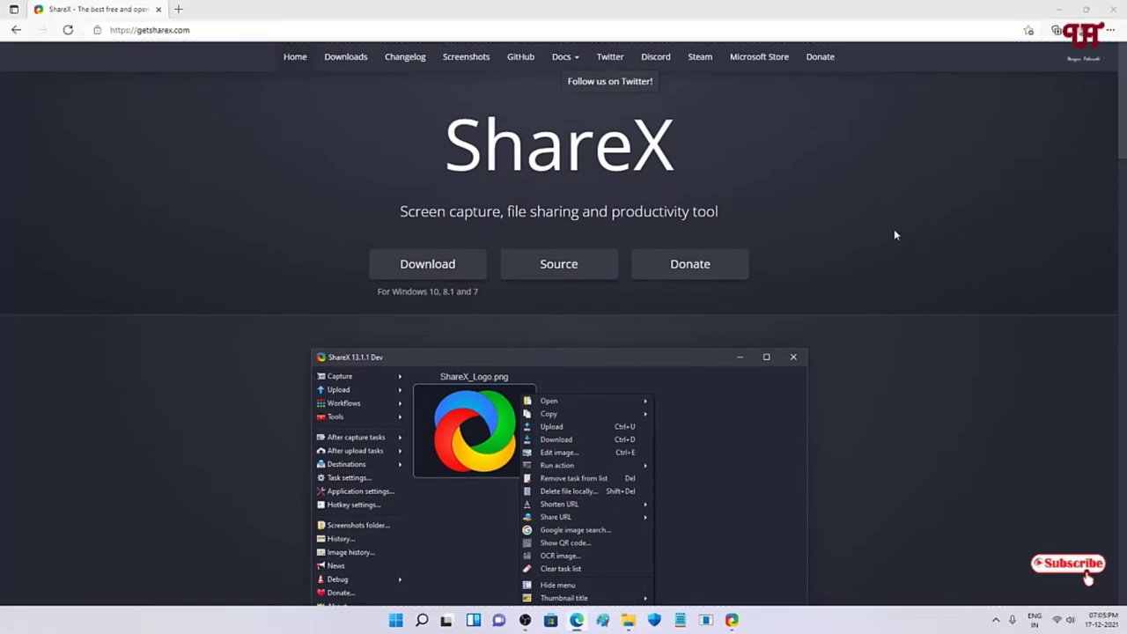
{"action": "scroll", "coordinate": [895, 236], "scroll_direction": "down", "scroll_amount": 15}
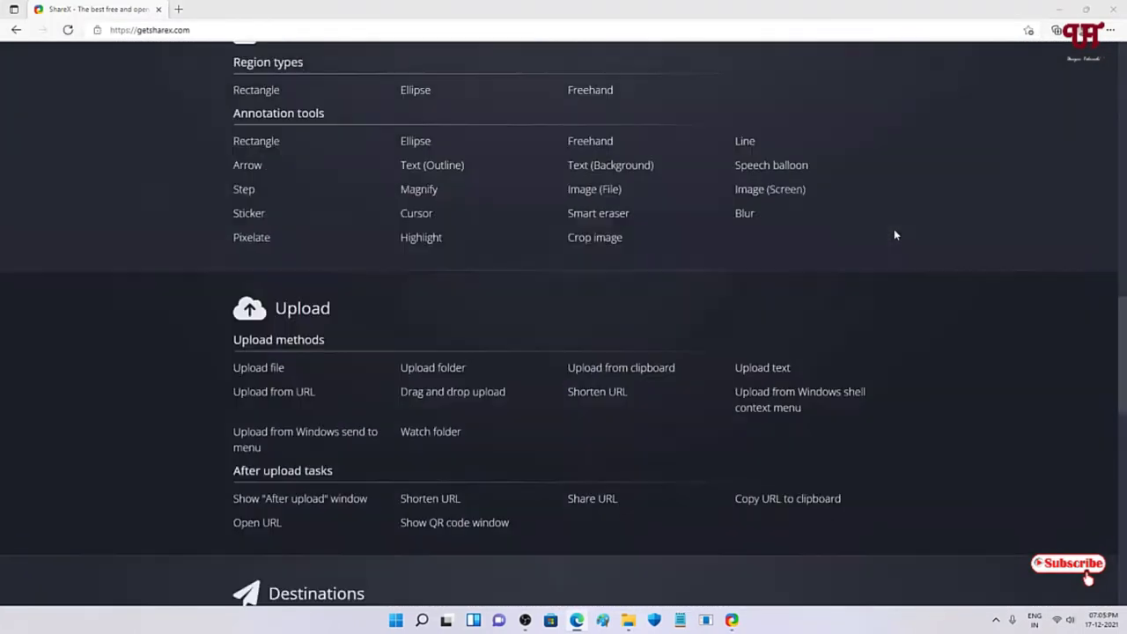
{"action": "scroll", "coordinate": [895, 236], "scroll_direction": "down", "scroll_amount": 5}
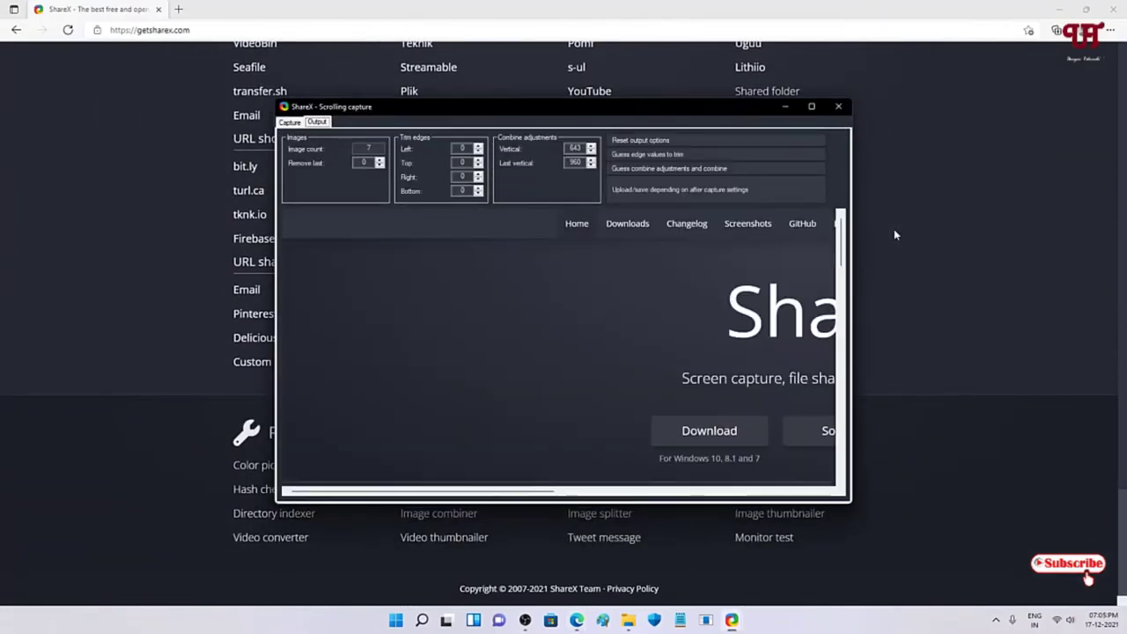
{"action": "left_click", "coordinate": [812, 106]}
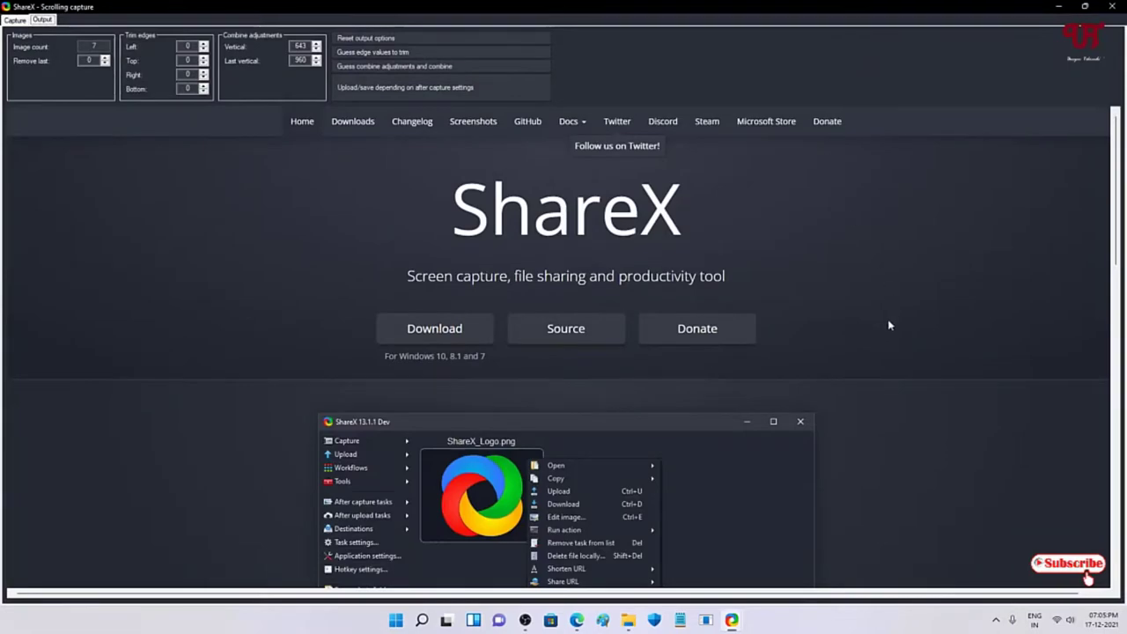
{"action": "scroll", "coordinate": [879, 339], "scroll_direction": "down", "scroll_amount": 15}
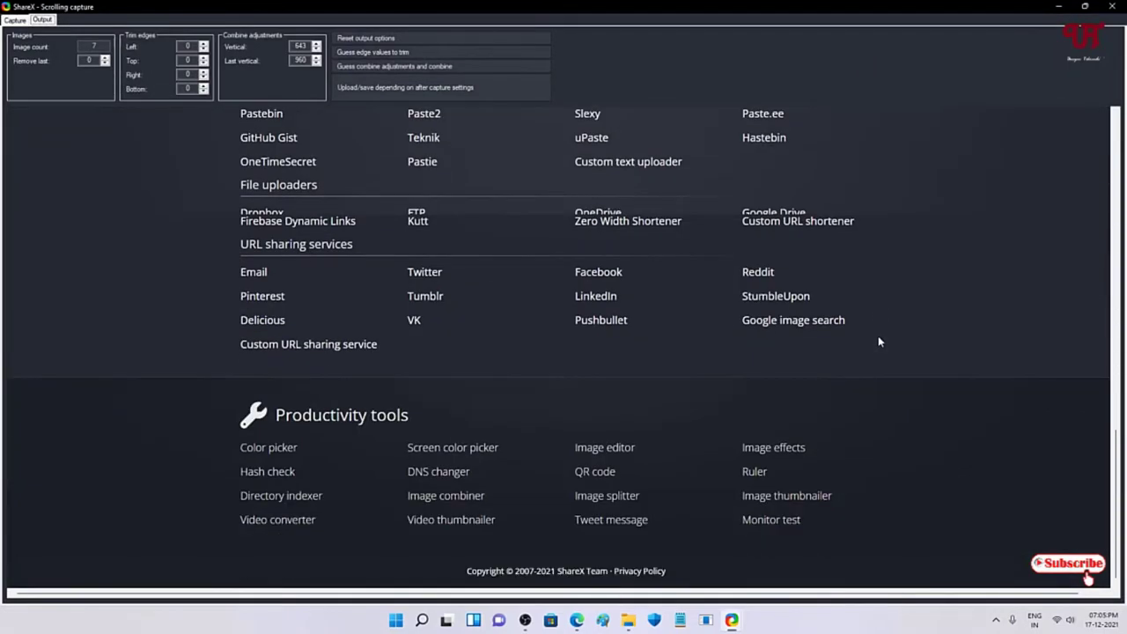
{"action": "scroll", "coordinate": [878, 336], "scroll_direction": "up", "scroll_amount": 15}
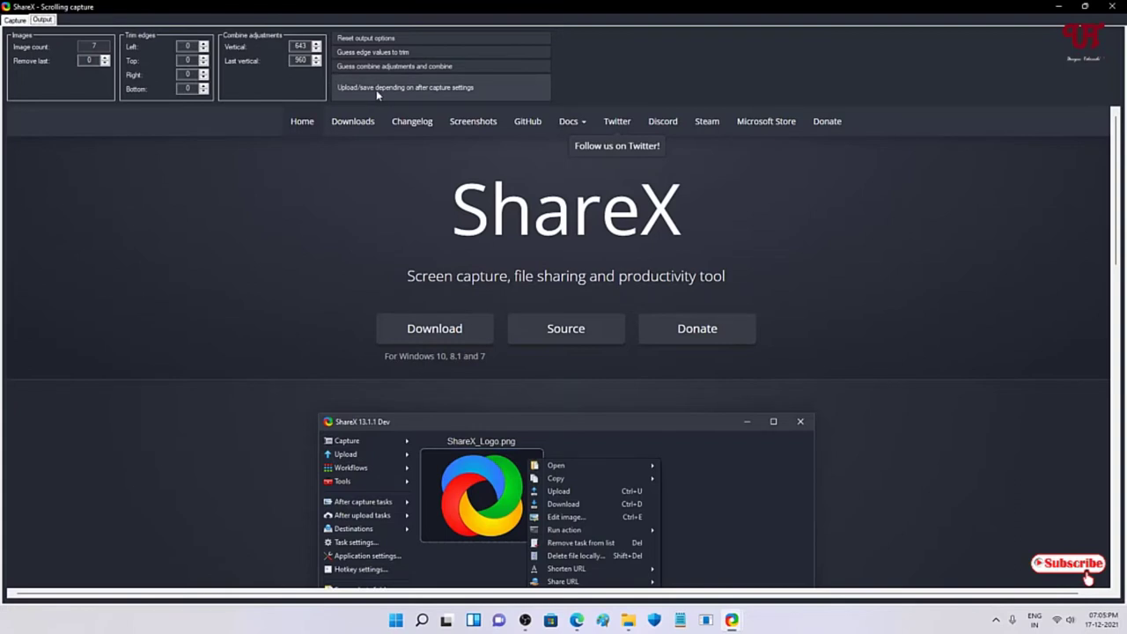
Save the 7-image stitched screenshot and close the Scrolling capture window.
{"action": "left_click", "coordinate": [436, 95]}
{"action": "mouse_move", "coordinate": [1077, 510]}
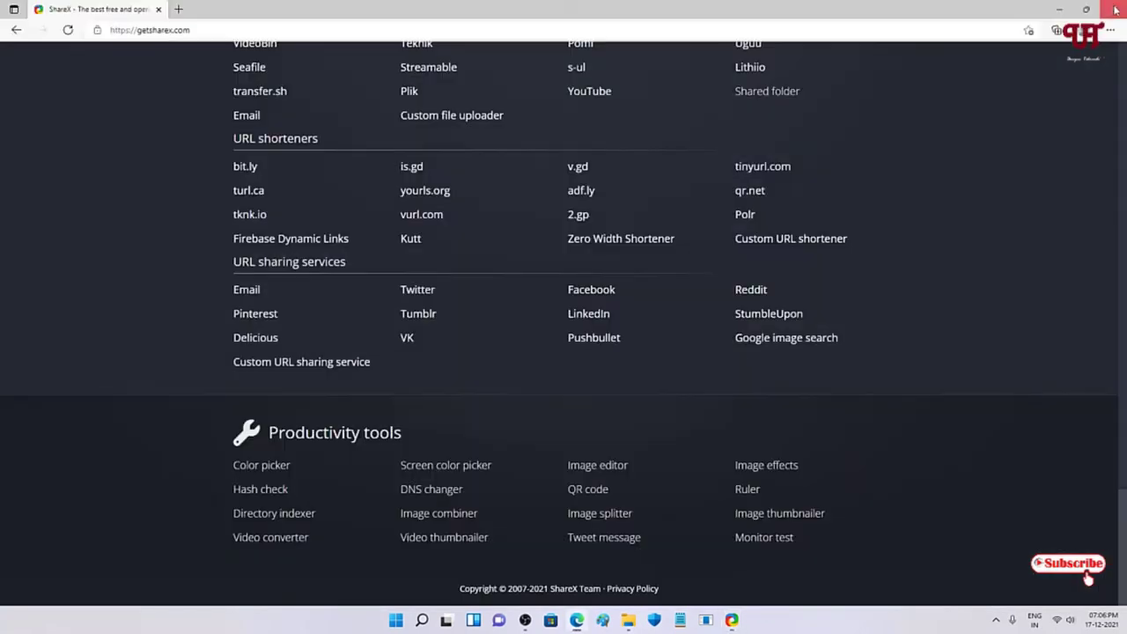
{"action": "left_click", "coordinate": [1111, 6]}
Check the saved 1920 x 2552 PNG in the 2021-12 screenshots folder, then close ShareX and Edge.
{"action": "left_click", "coordinate": [732, 620]}
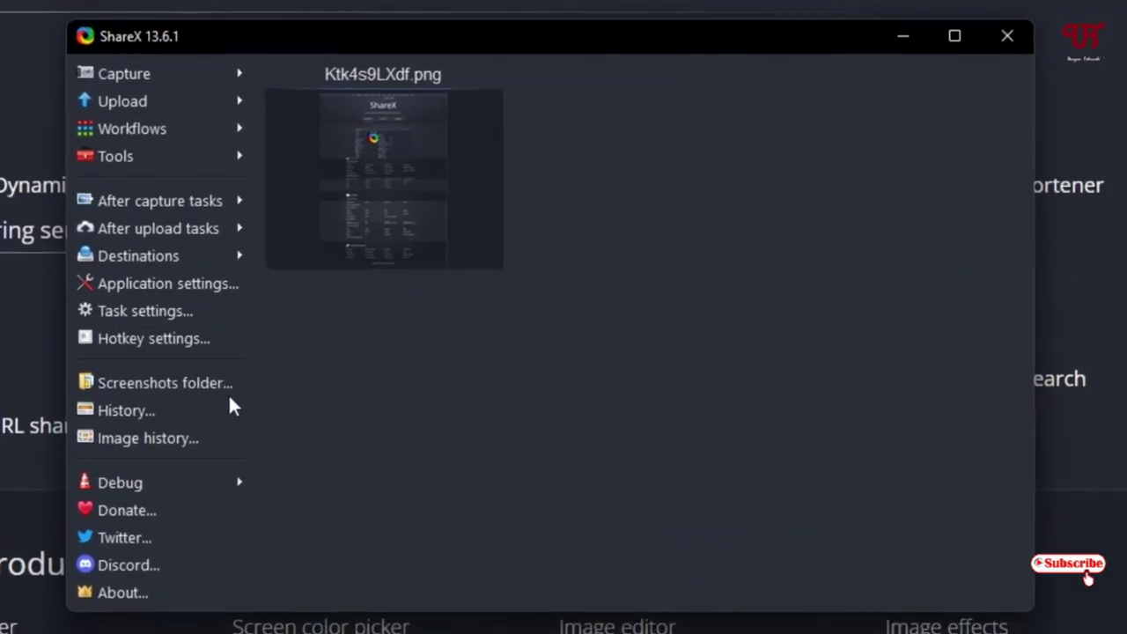
{"action": "left_click", "coordinate": [139, 393]}
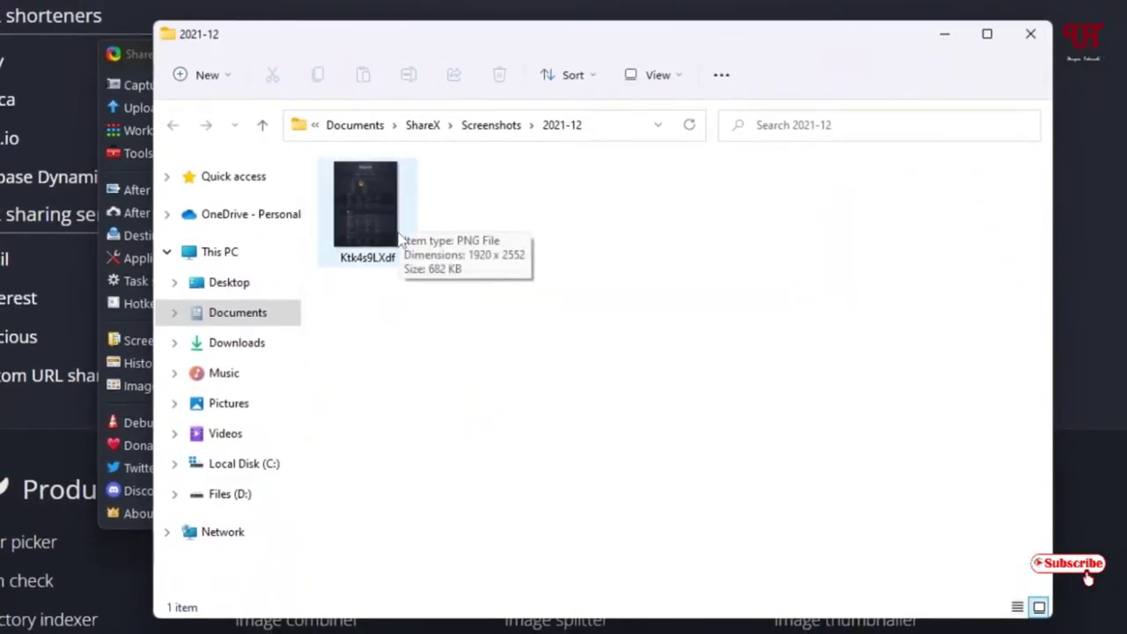
{"action": "left_click", "coordinate": [1031, 33]}
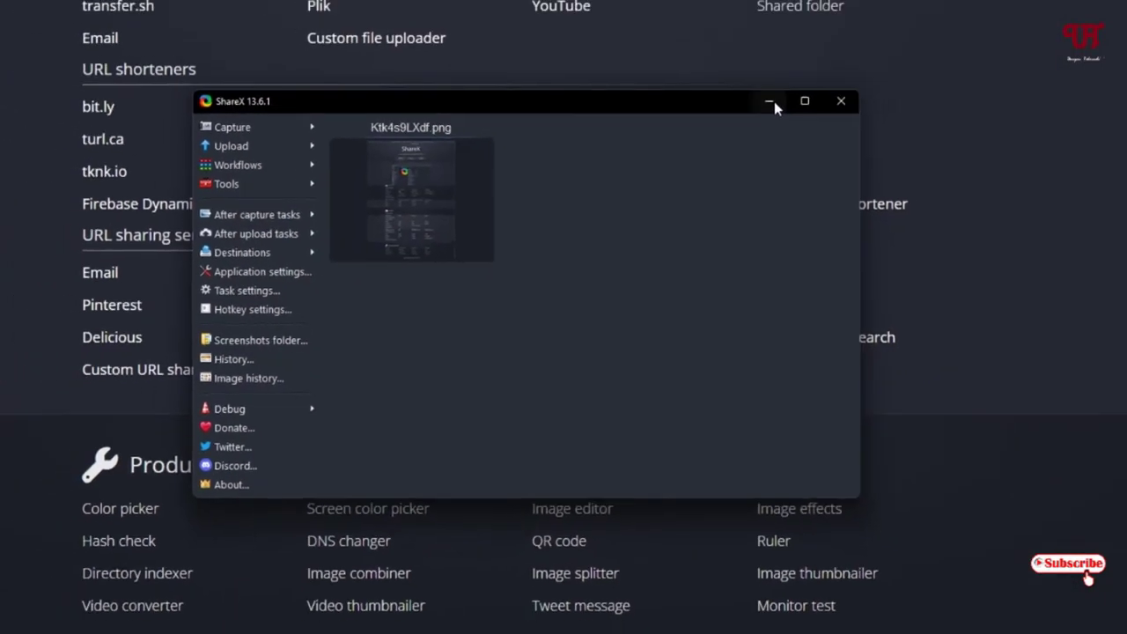
{"action": "left_click", "coordinate": [771, 102]}
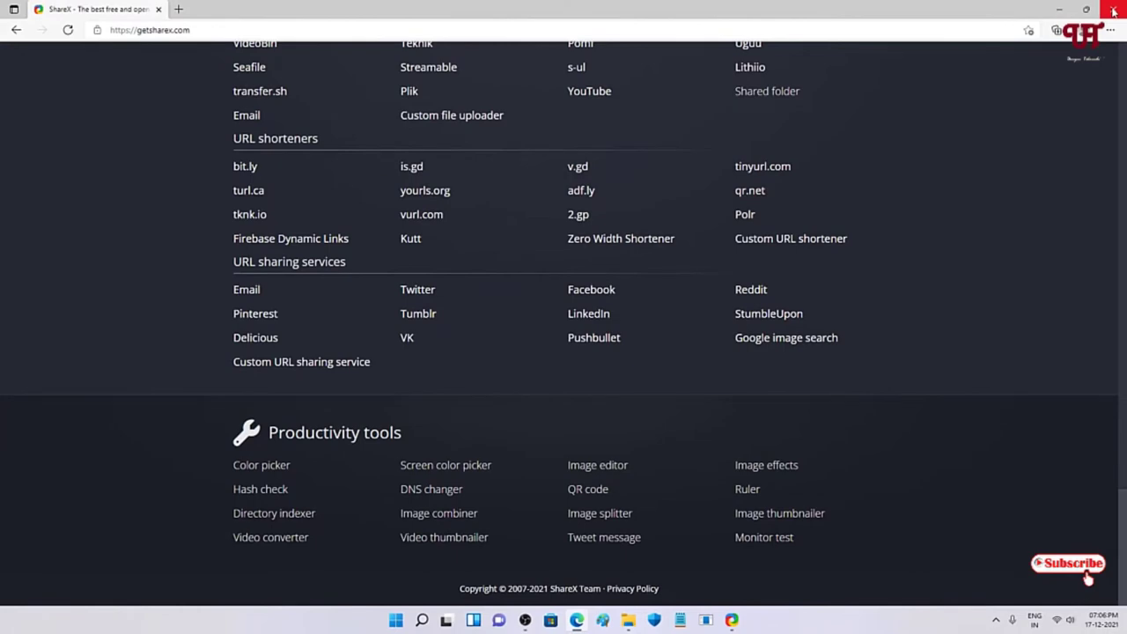
{"action": "left_click", "coordinate": [1114, 11]}
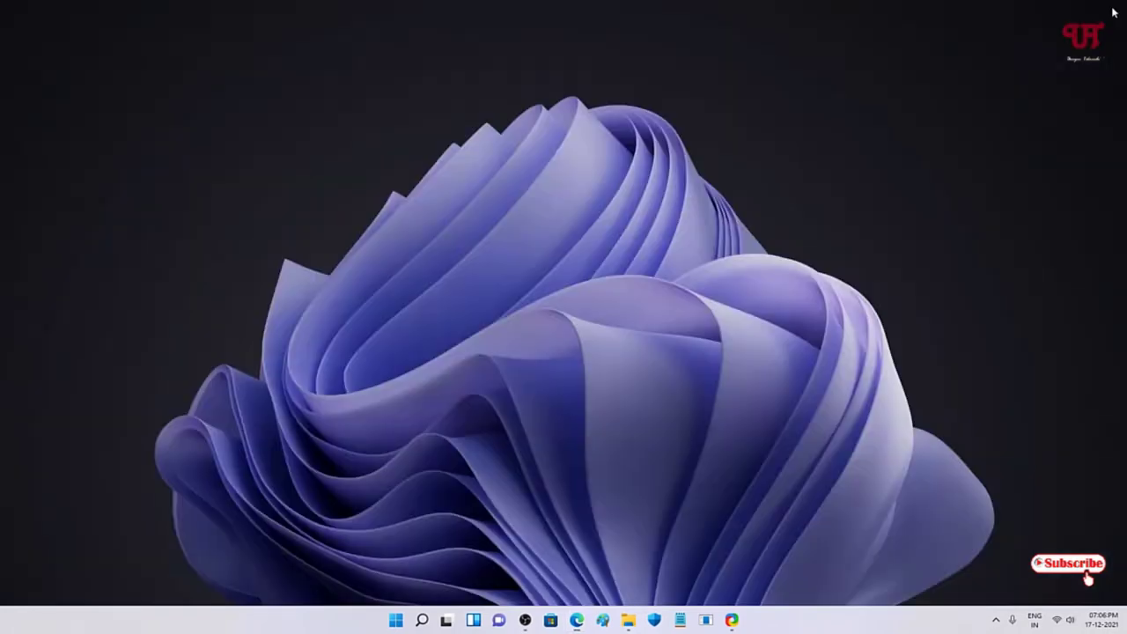
Open File Explorer on C:\Windows and bring up ShareX's tray action menu.
{"action": "left_click", "coordinate": [628, 620]}
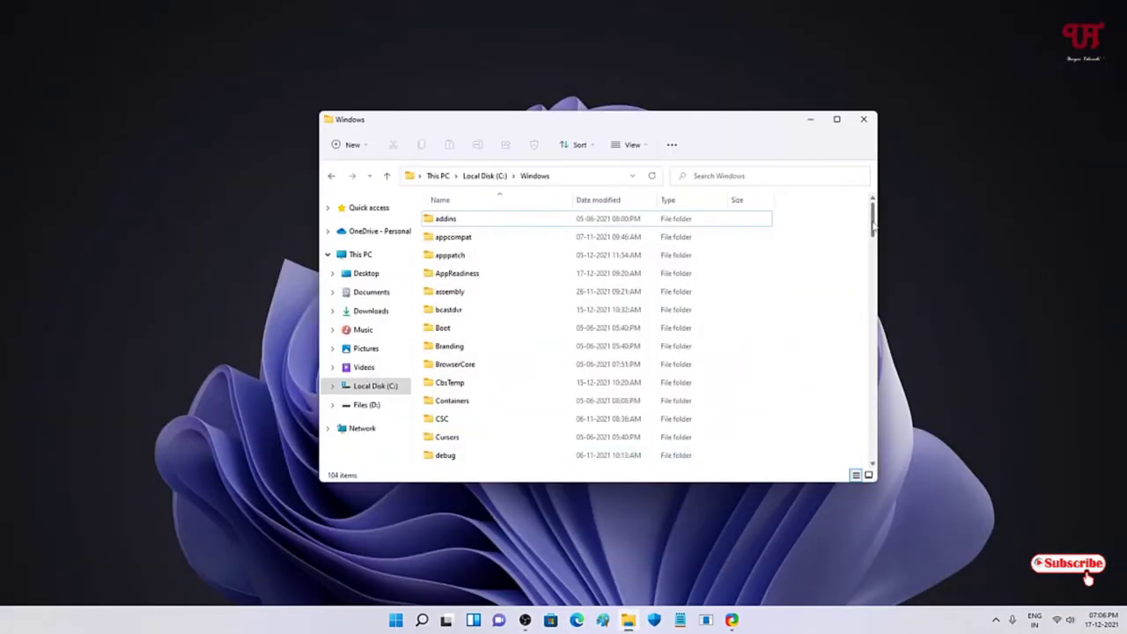
{"action": "left_click_drag", "start_coordinate": [869, 233], "coordinate": [878, 212]}
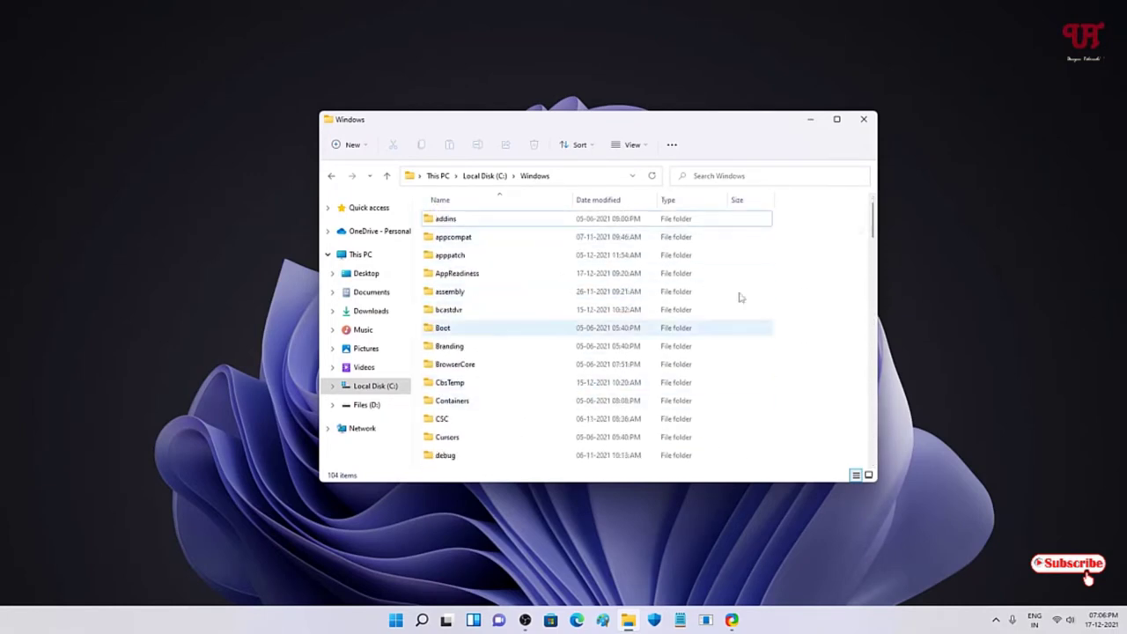
{"action": "mouse_move", "coordinate": [876, 222]}
{"action": "left_mouse_down"}
{"action": "mouse_move", "coordinate": [861, 343]}
{"action": "mouse_move", "coordinate": [870, 451]}
{"action": "mouse_move", "coordinate": [881, 216]}
{"action": "left_mouse_up"}
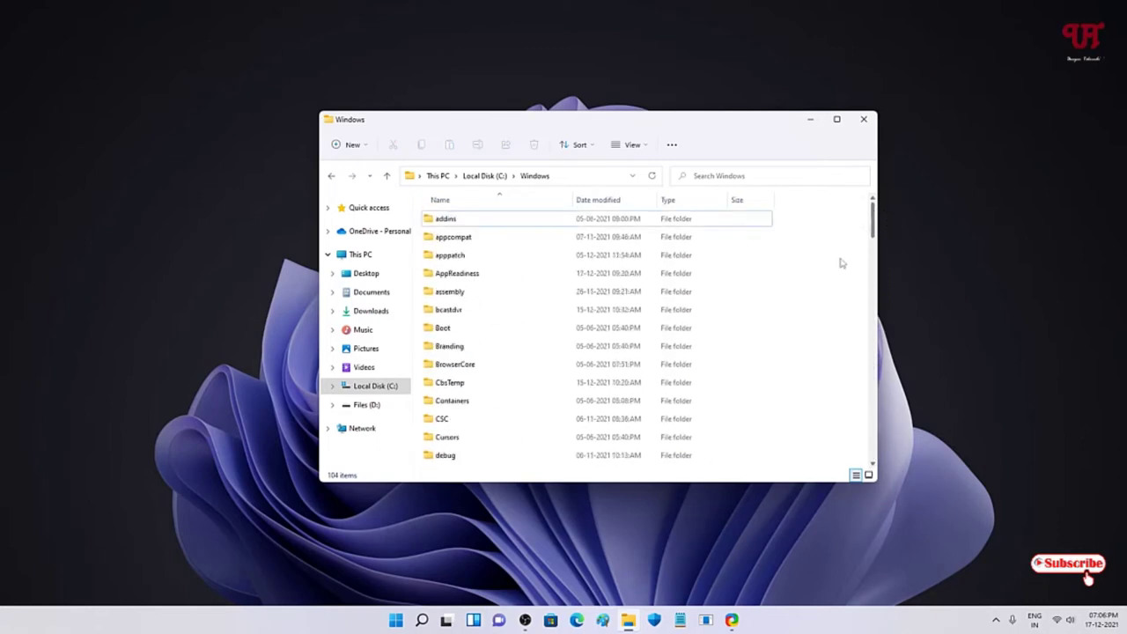
{"action": "left_click", "coordinate": [997, 621]}
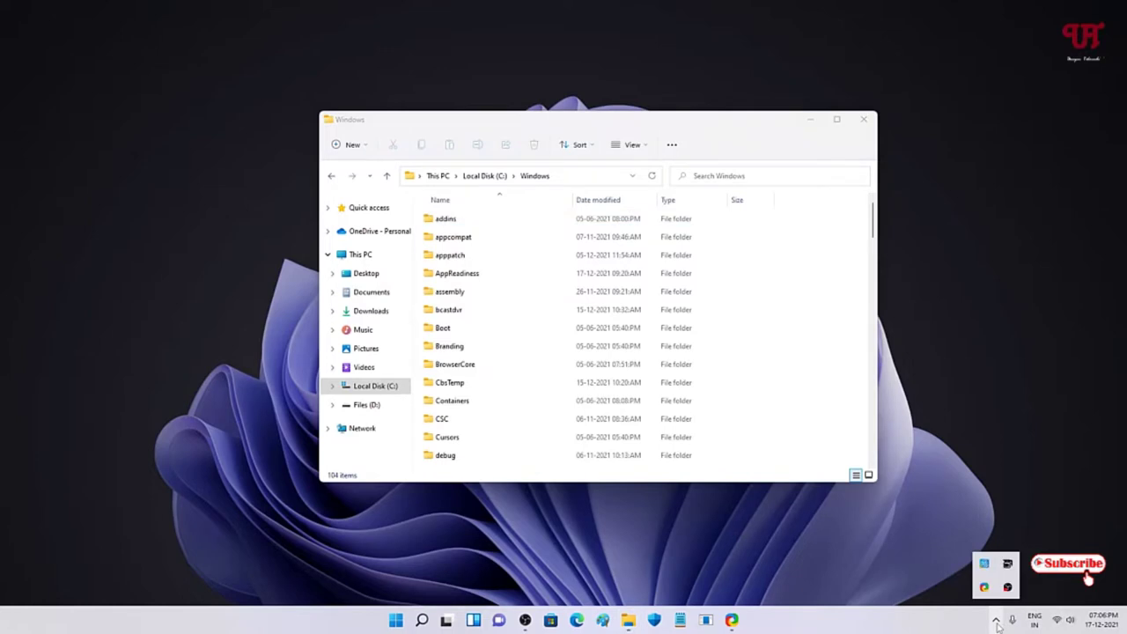
{"action": "right_click", "coordinate": [984, 587]}
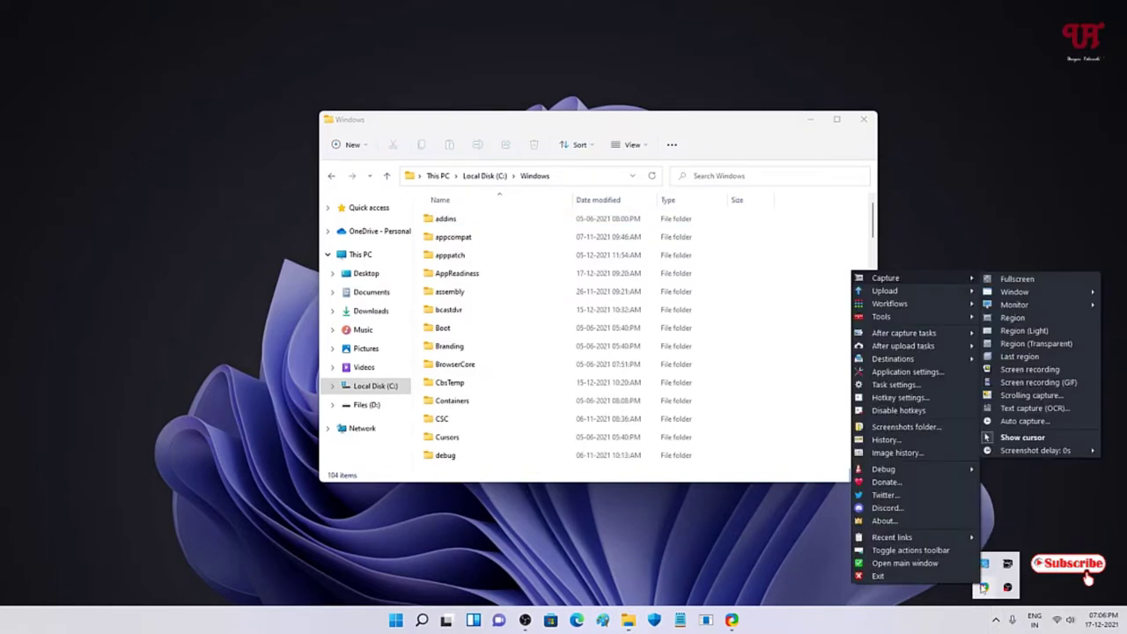
Scroll-capture the Windows folder file list, paging down to its end for 9 images.
{"action": "left_click", "coordinate": [1031, 399]}
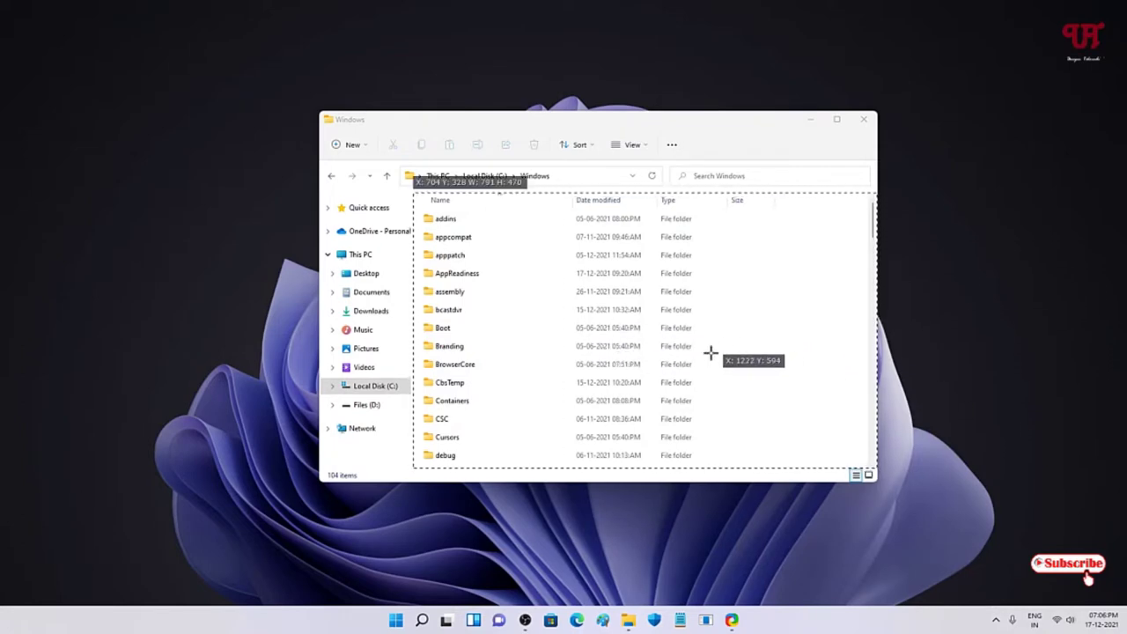
{"action": "left_click", "coordinate": [780, 360]}
{"action": "key", "text": "Page_Down"}
{"action": "key", "text": "Page_Down"}
{"action": "key", "text": "Page_Down"}
{"action": "key", "text": "Page_Down"}
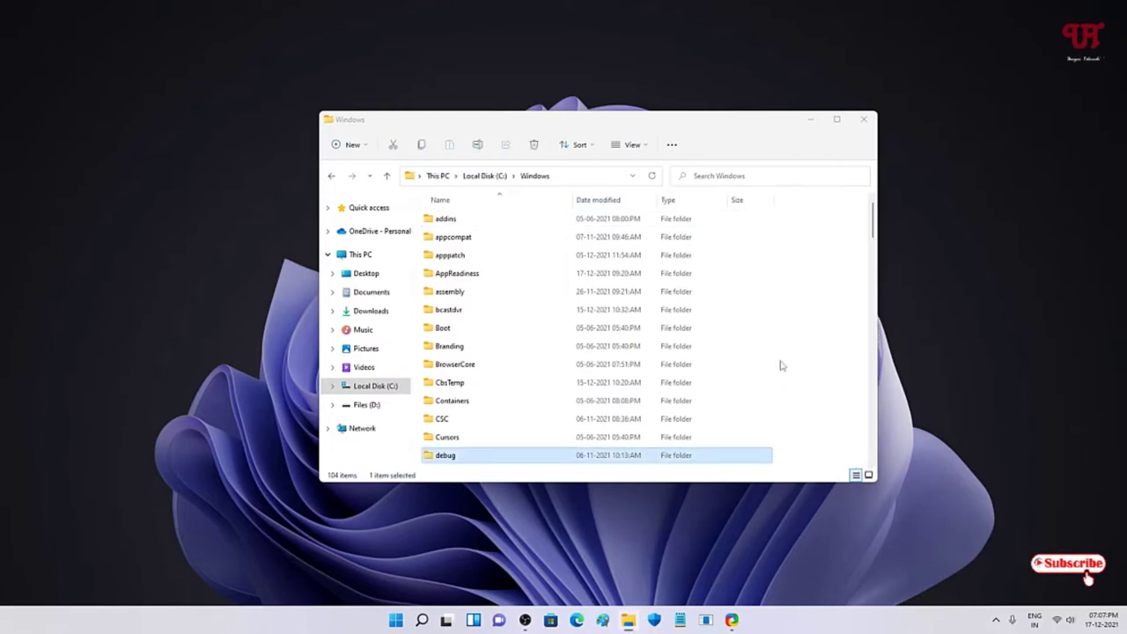
{"action": "key", "text": "Page_Down"}
{"action": "key", "text": "Page_Down"}
{"action": "key", "text": "Page_Down"}
{"action": "key", "text": "Page_Down"}
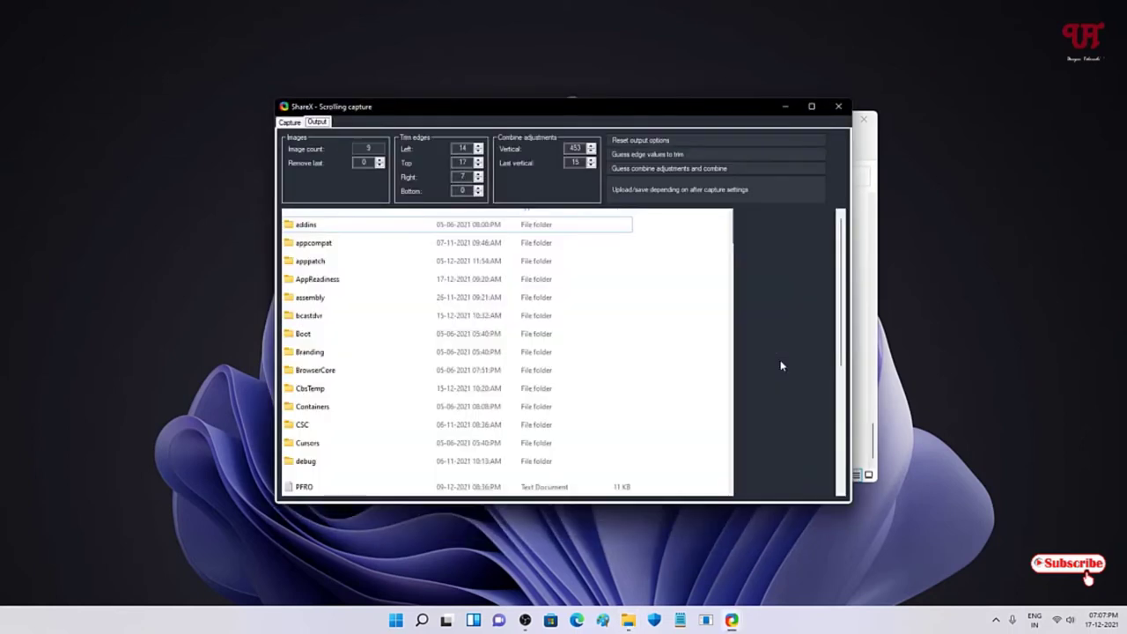
Review the stitched folder-list preview, save it, and close the Scrolling capture window.
{"action": "scroll", "coordinate": [720, 371], "scroll_direction": "down", "scroll_amount": 3}
{"action": "scroll", "coordinate": [676, 378], "scroll_direction": "up", "scroll_amount": 4}
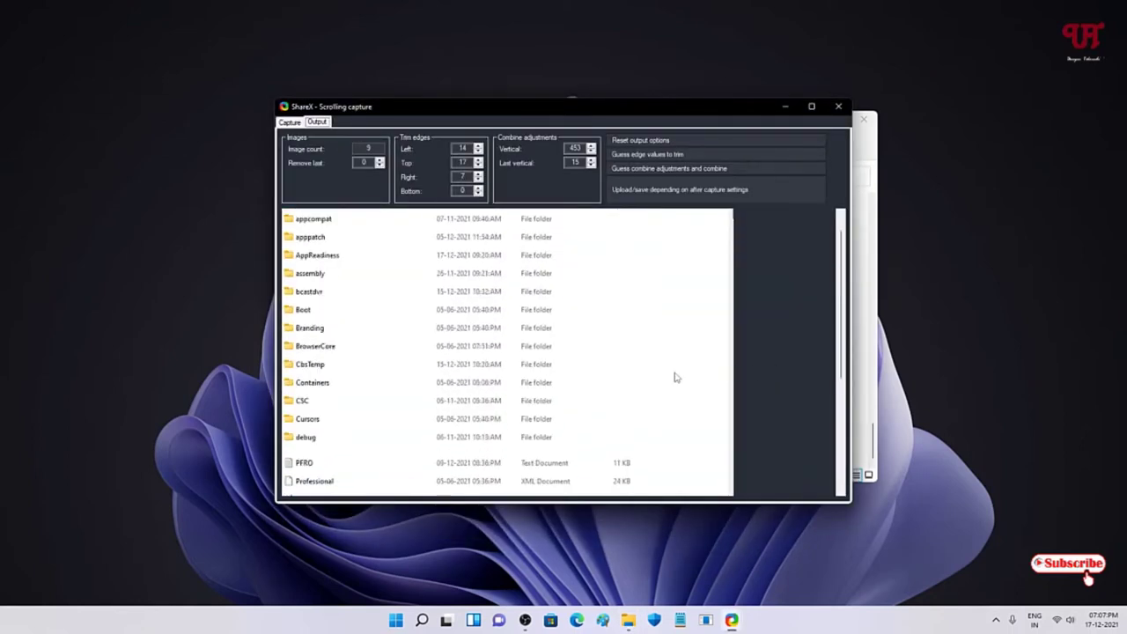
{"action": "scroll", "coordinate": [676, 377], "scroll_direction": "down", "scroll_amount": 4}
{"action": "scroll", "coordinate": [676, 377], "scroll_direction": "up", "scroll_amount": 4}
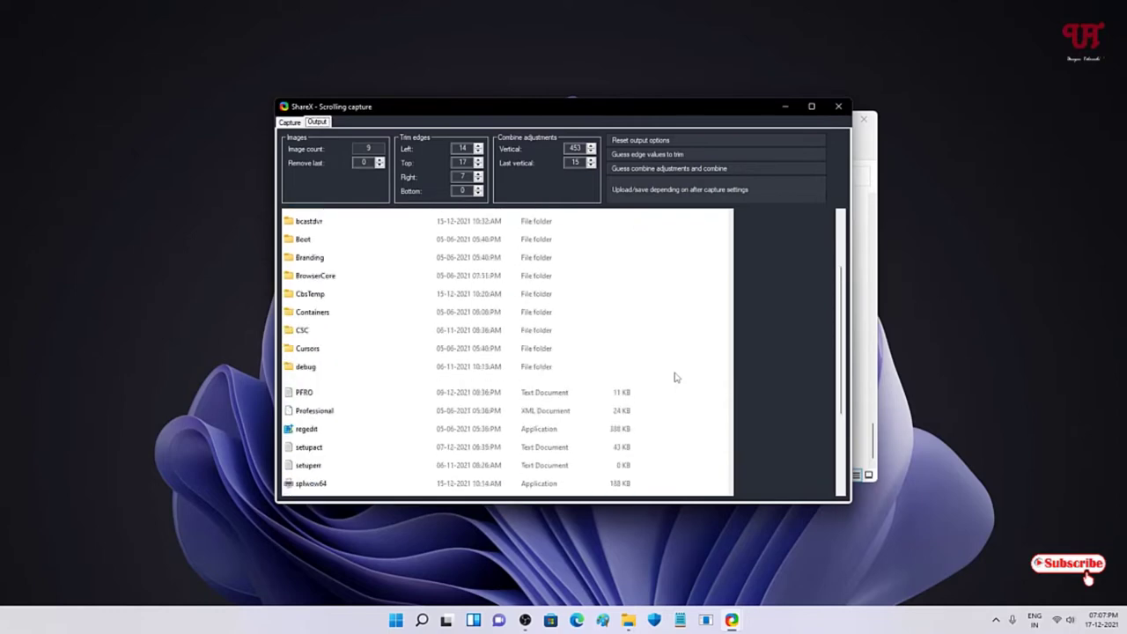
{"action": "left_click", "coordinate": [640, 194]}
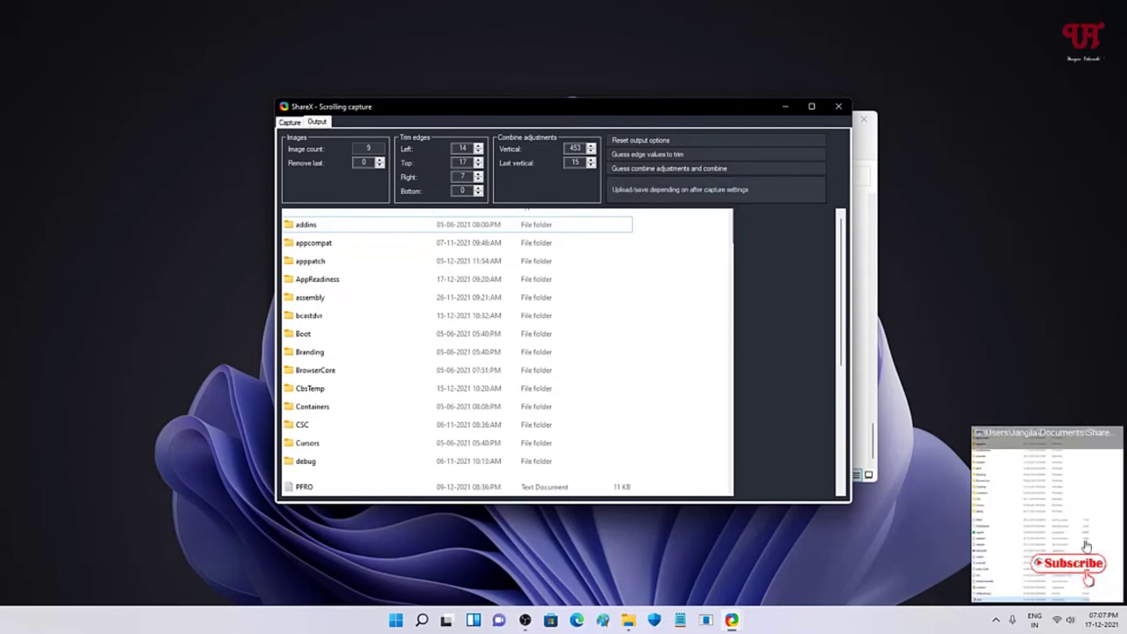
{"action": "left_click", "coordinate": [839, 108]}
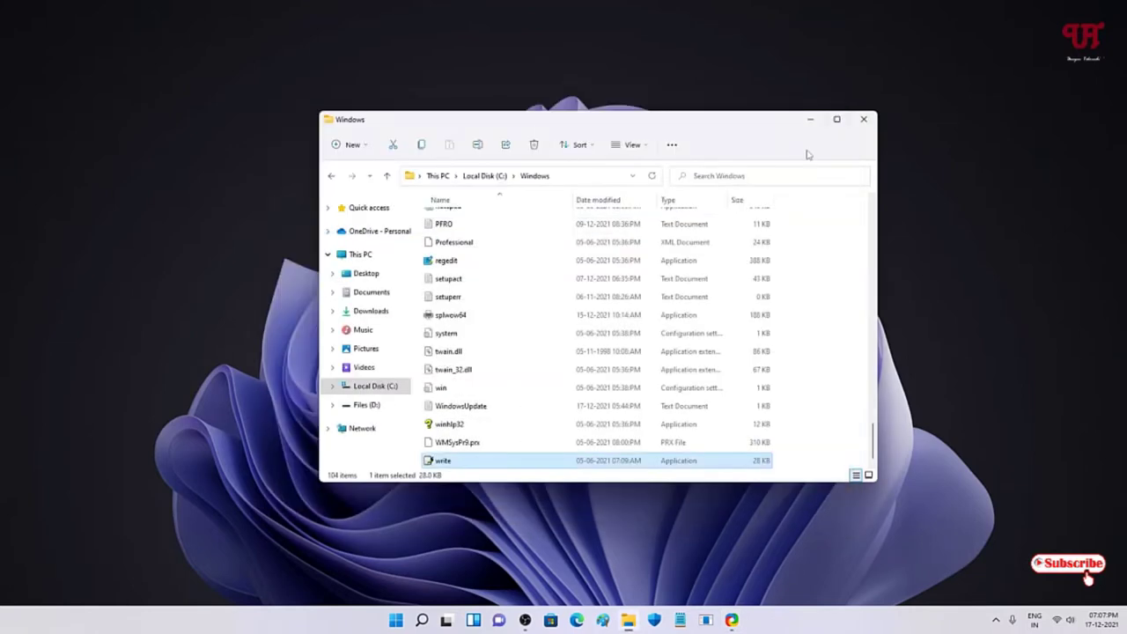
Close File Explorer and bring up Edge showing the 'picpick' search results.
{"action": "left_click", "coordinate": [864, 120]}
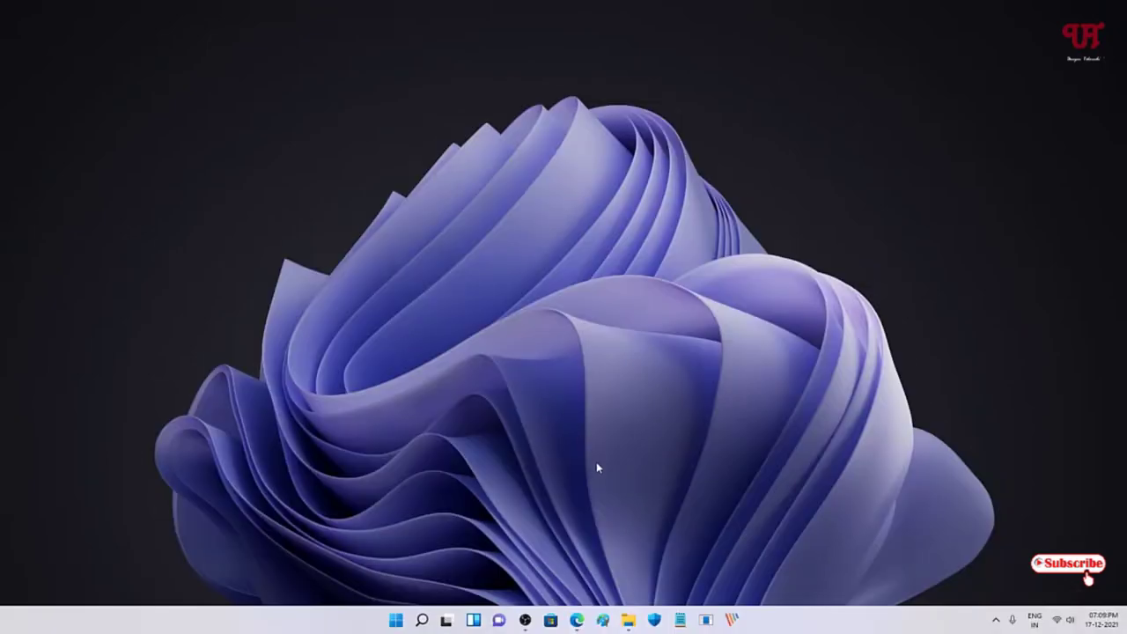
{"action": "left_click", "coordinate": [577, 620]}
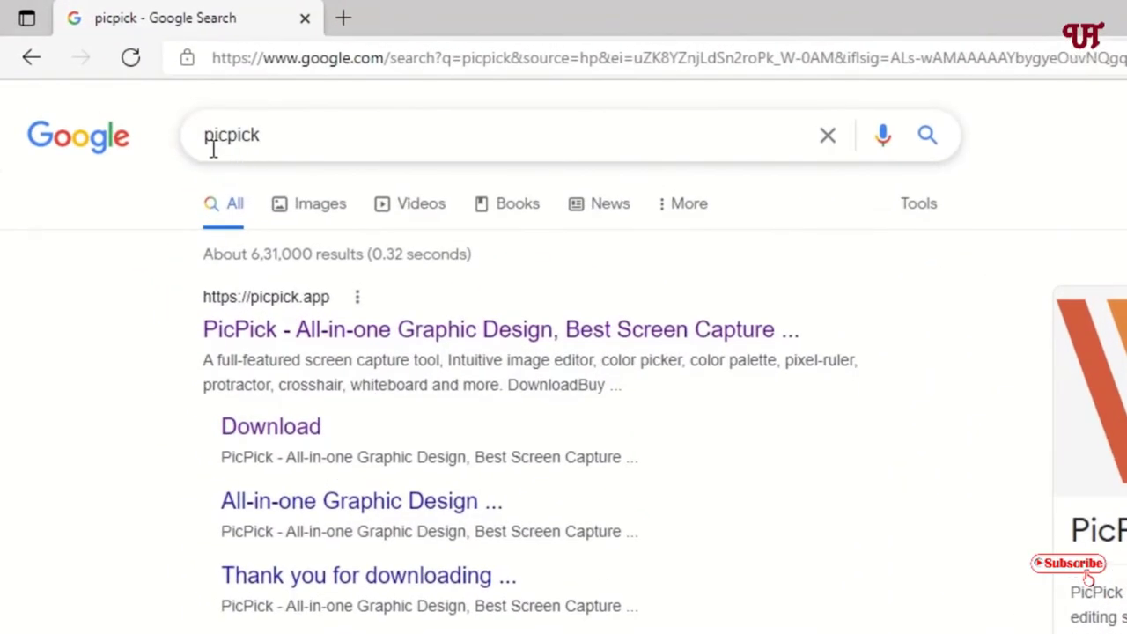
Open picpick.app, go to Download, dismiss the ad, and scroll to the FREE and $29.99 editions.
{"action": "left_click", "coordinate": [327, 337]}
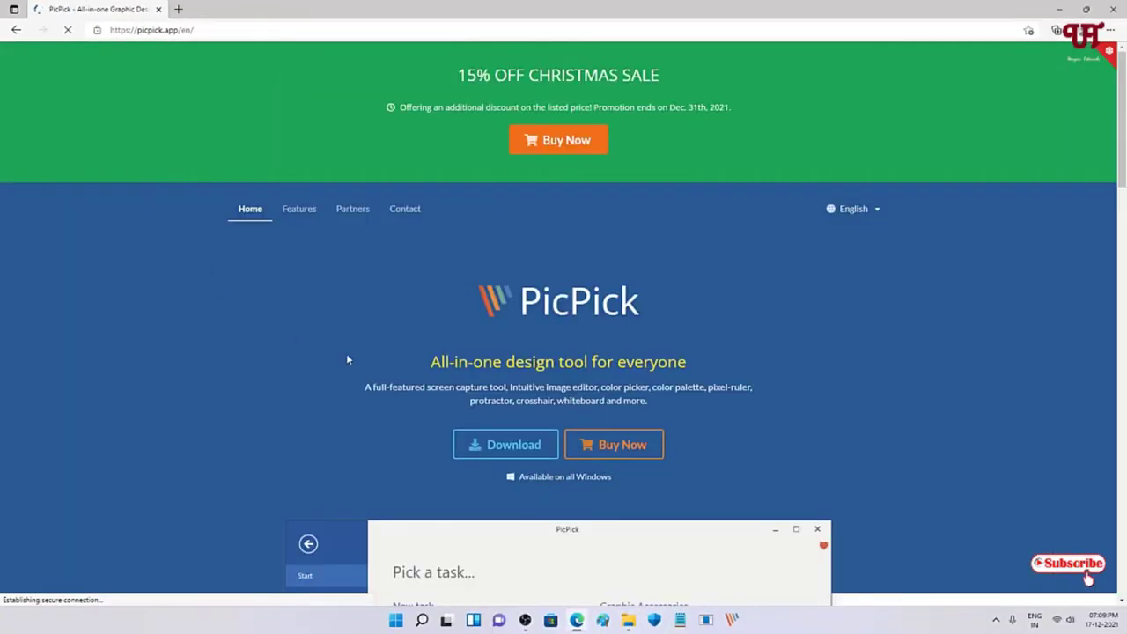
{"action": "left_click", "coordinate": [491, 446]}
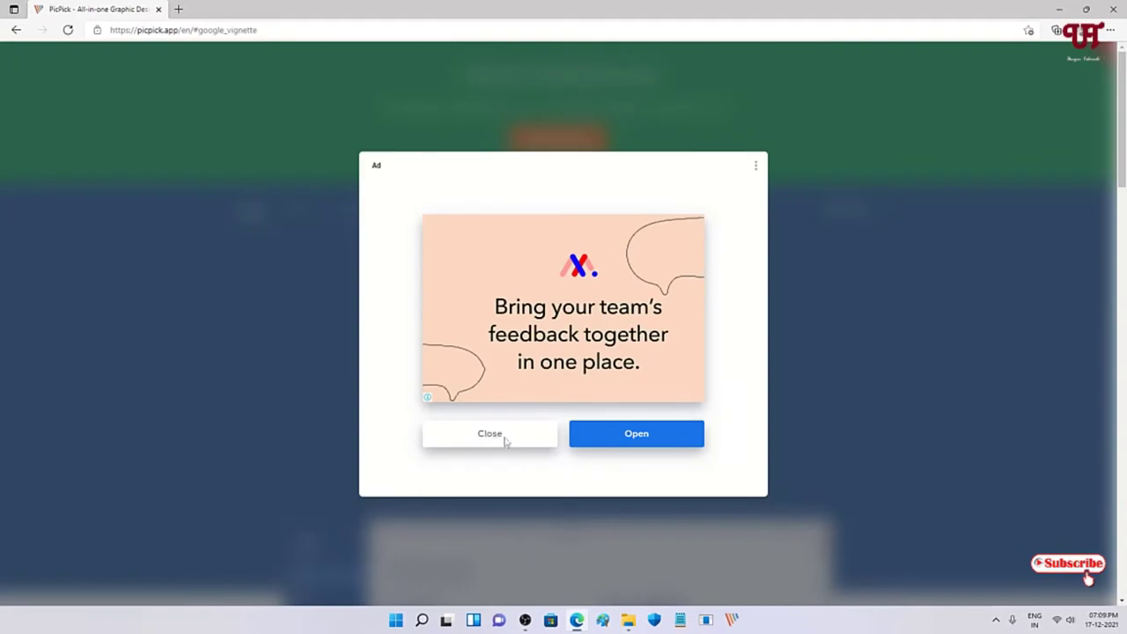
{"action": "left_click", "coordinate": [493, 433]}
{"action": "scroll", "coordinate": [658, 335], "scroll_direction": "down", "scroll_amount": 4}
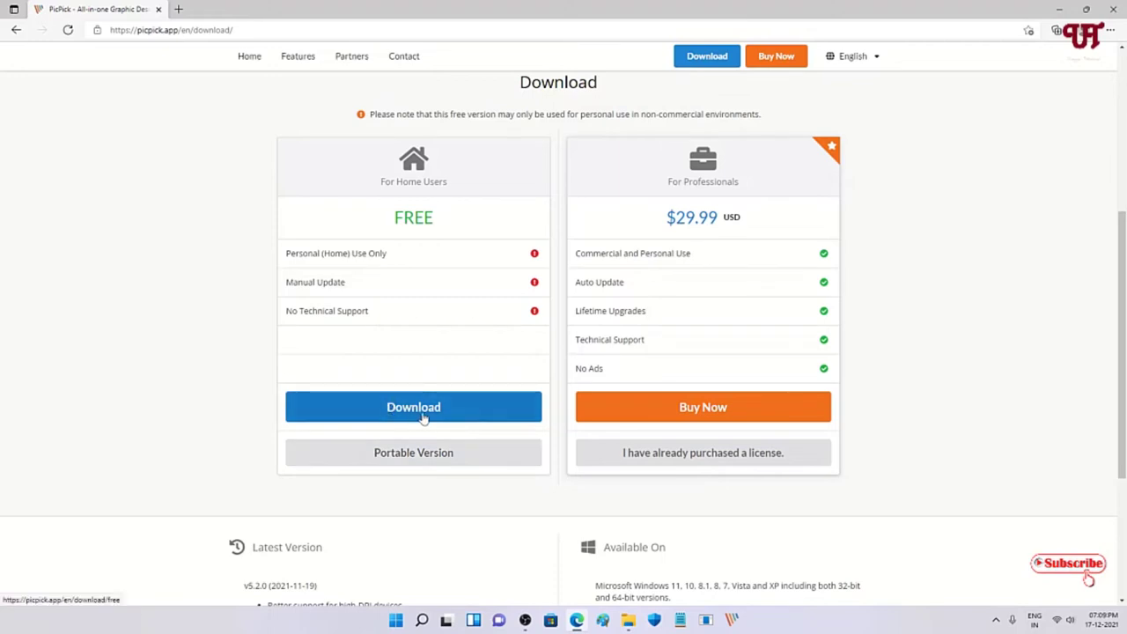
Scroll up the PicPick download page and minimize Edge to reveal PicPick's Pick a task window.
{"action": "scroll", "coordinate": [424, 418], "scroll_direction": "up", "scroll_amount": 4}
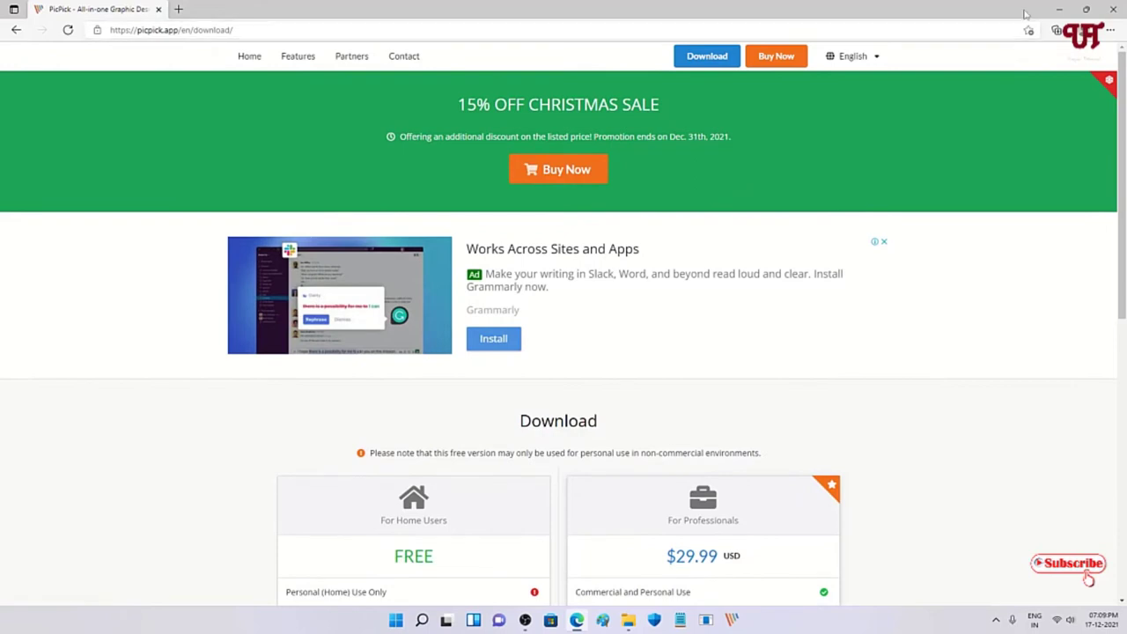
{"action": "left_click", "coordinate": [1059, 9]}
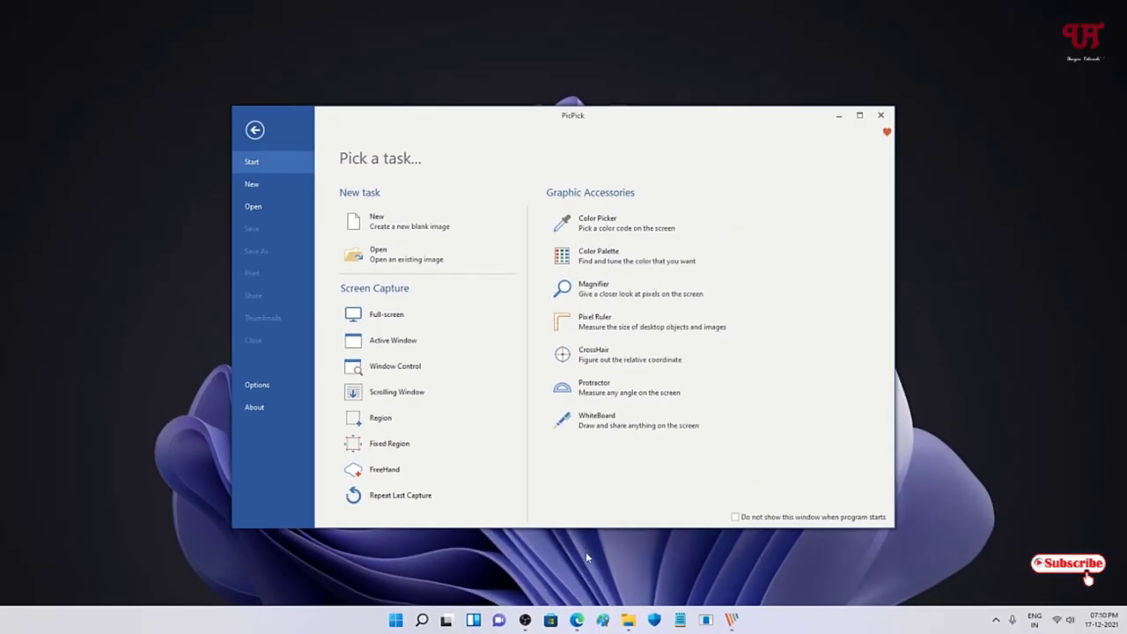
Return Edge to the picpick.app home page, then start PicPick's Scrolling Window capture.
{"action": "left_click", "coordinate": [577, 620]}
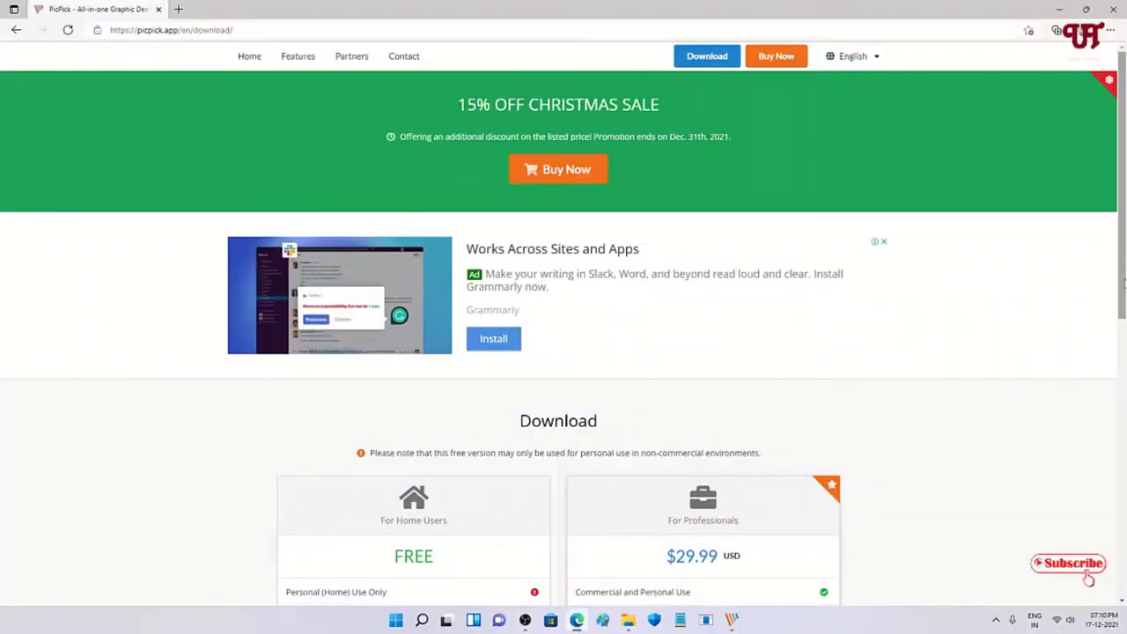
{"action": "left_click", "coordinate": [16, 30]}
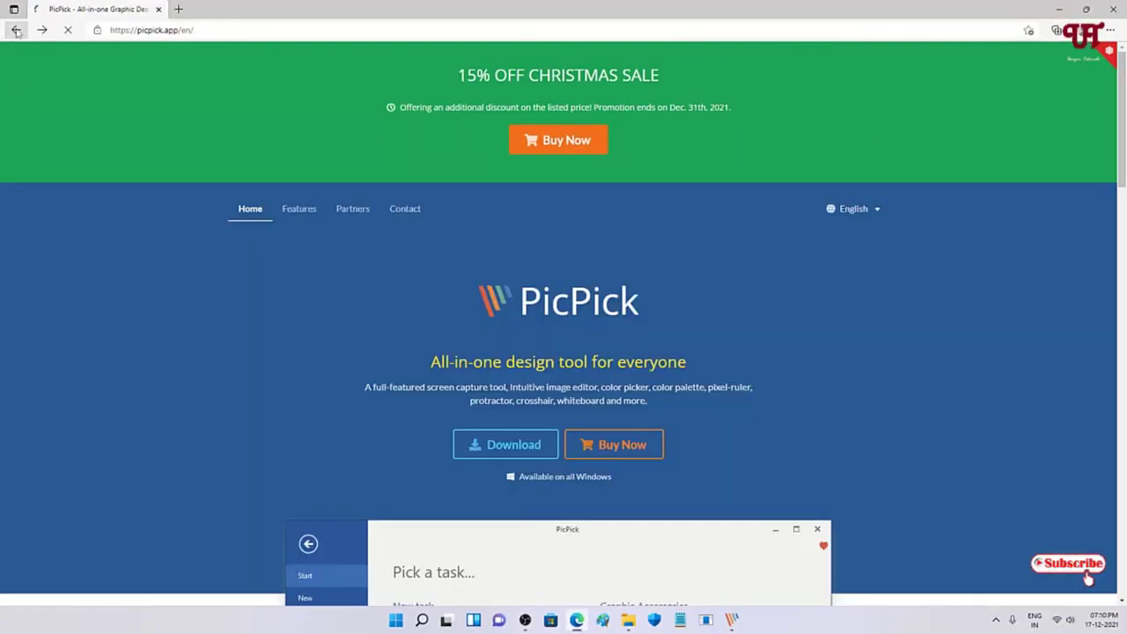
{"action": "left_click_drag", "start_coordinate": [1125, 167], "coordinate": [1123, 599]}
{"action": "scroll", "coordinate": [668, 329], "scroll_direction": "up", "scroll_amount": 20}
{"action": "left_click", "coordinate": [732, 621]}
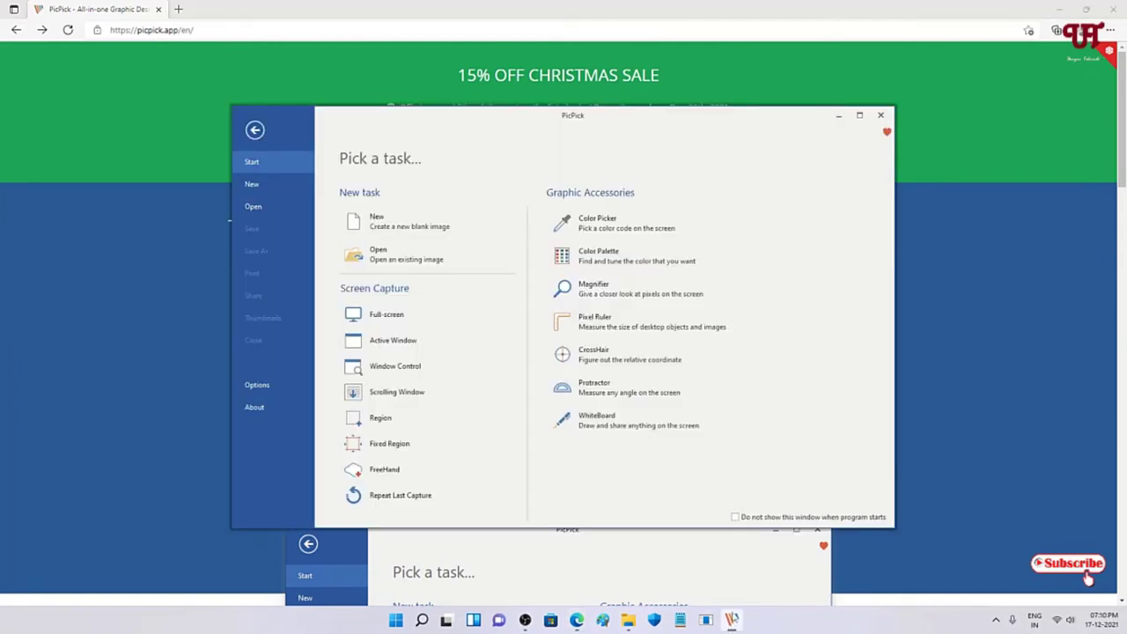
{"action": "left_click", "coordinate": [375, 395]}
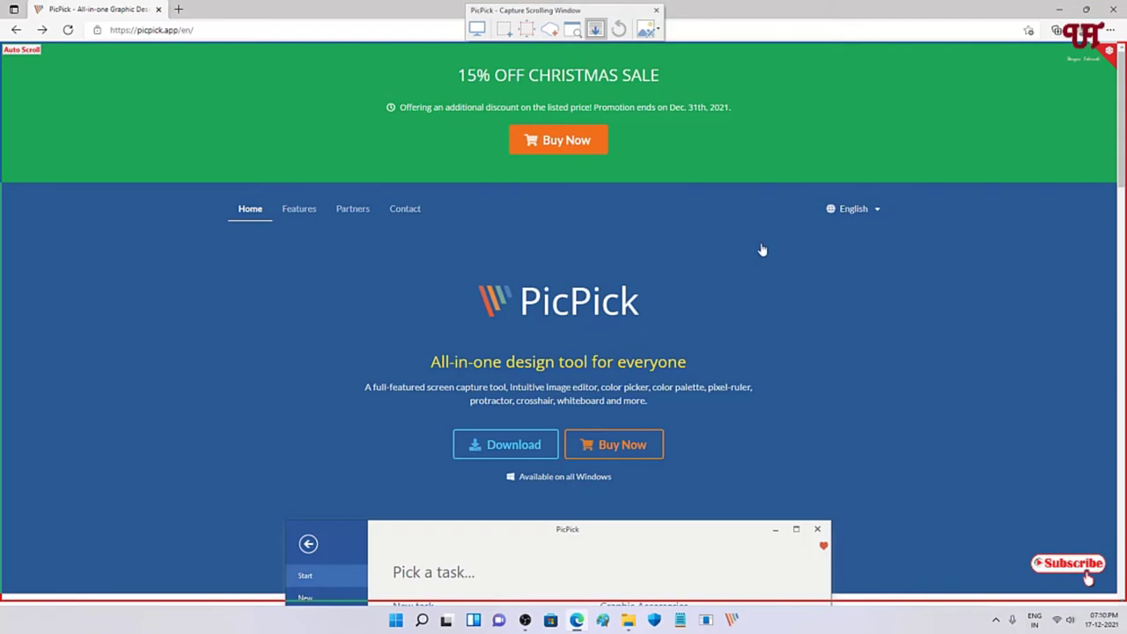
Auto-scroll capture the picpick.app homepage in Edge into a 1903 x 3850 Image 1.
{"action": "left_click", "coordinate": [801, 299]}
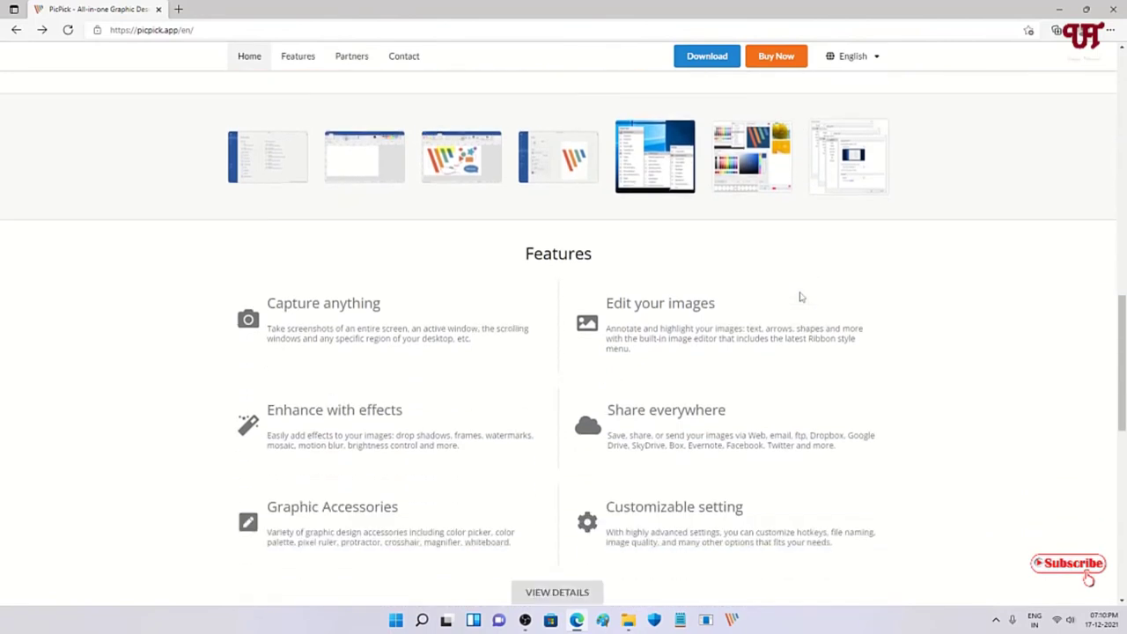
{"action": "scroll", "coordinate": [802, 297], "scroll_direction": "down", "scroll_amount": 2}
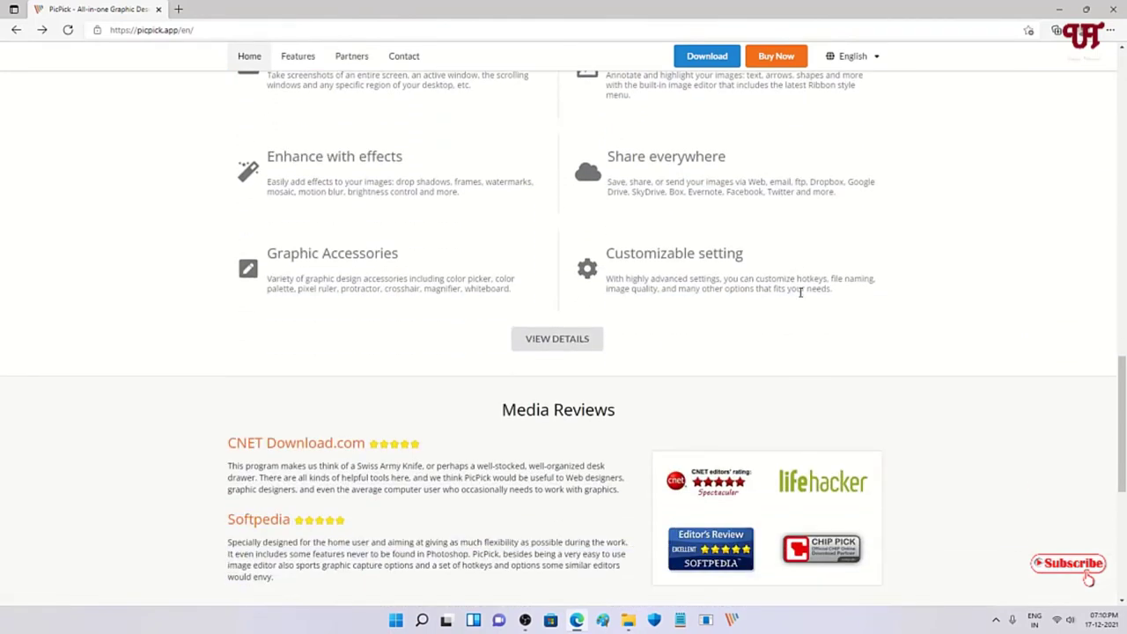
{"action": "scroll", "coordinate": [801, 297], "scroll_direction": "down", "scroll_amount": 3}
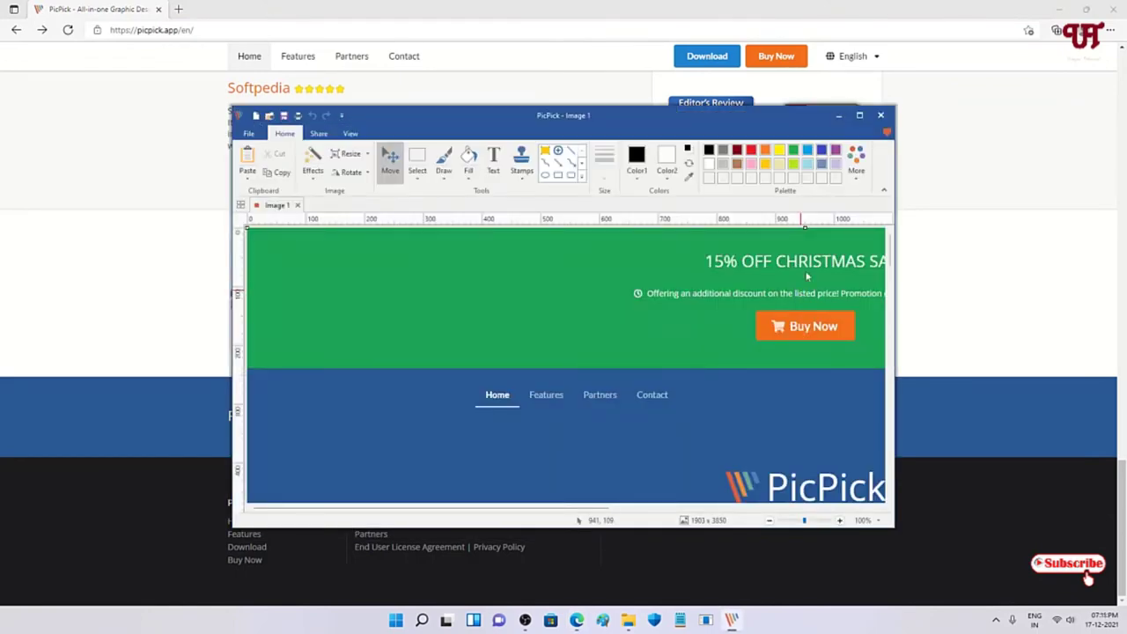
Maximize the editor and scroll the homepage capture from the Christmas sale banner to Media Reviews.
{"action": "left_click", "coordinate": [860, 116]}
{"action": "scroll", "coordinate": [924, 338], "scroll_direction": "down", "scroll_amount": 12}
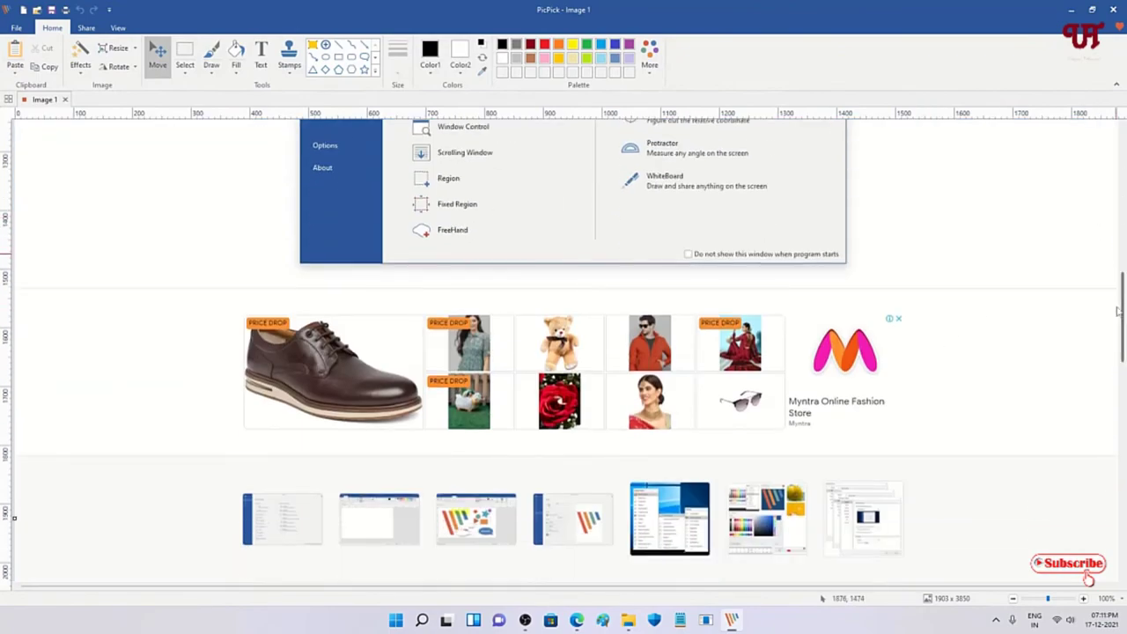
{"action": "left_click_drag", "start_coordinate": [1123, 317], "coordinate": [1124, 163]}
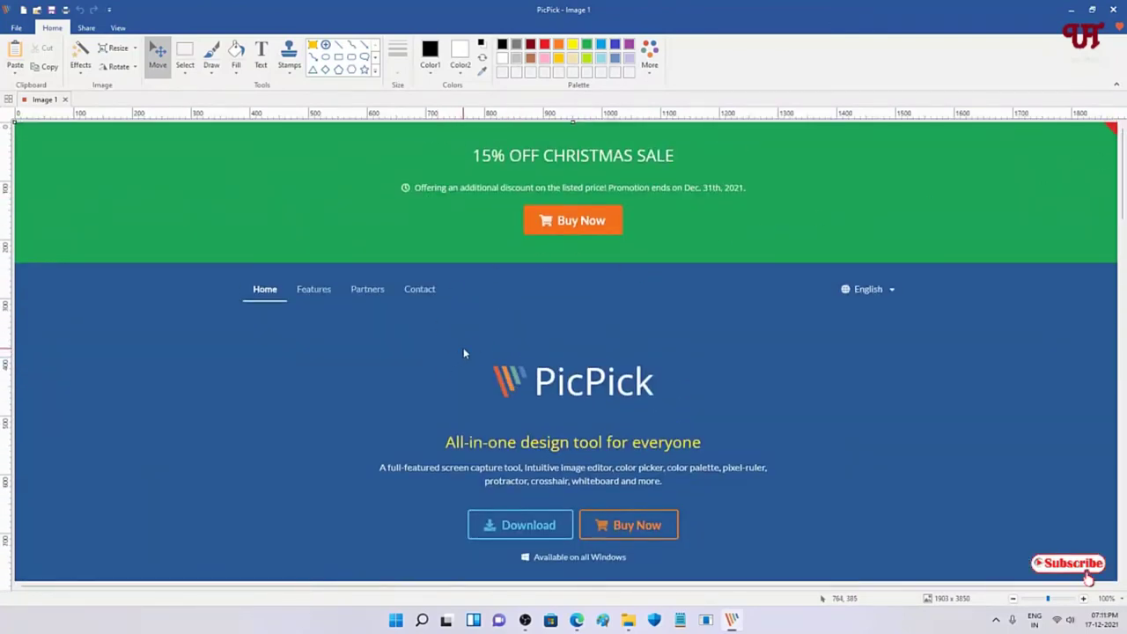
Save the Image 1 homepage capture as a PNG file and close it.
{"action": "left_click", "coordinate": [16, 28]}
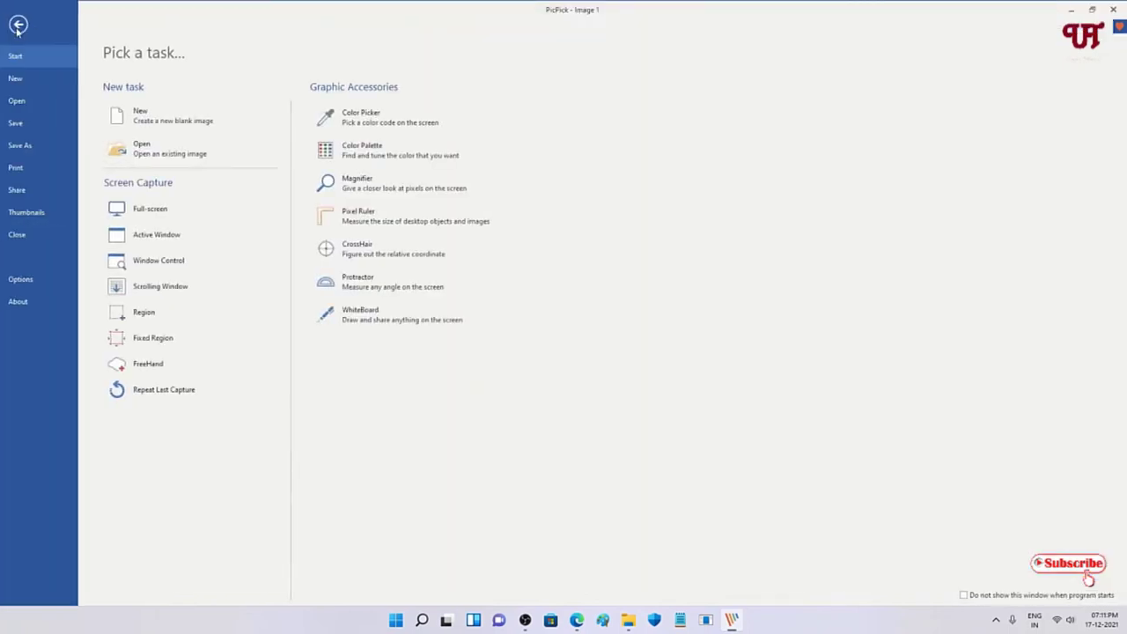
{"action": "left_click", "coordinate": [16, 125]}
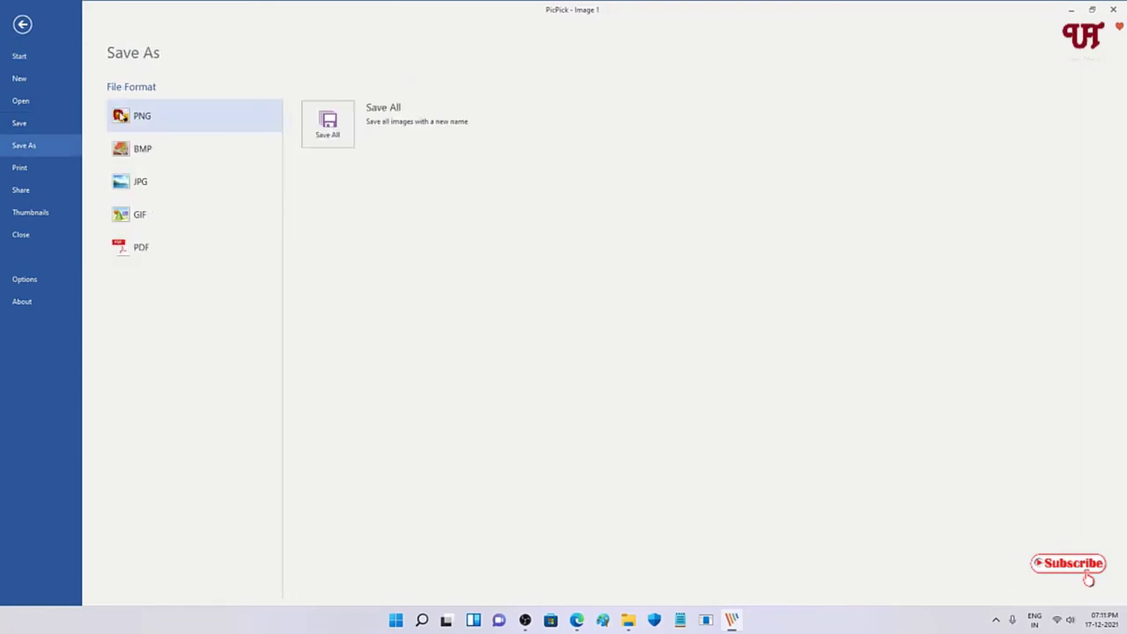
{"action": "left_click", "coordinate": [123, 117]}
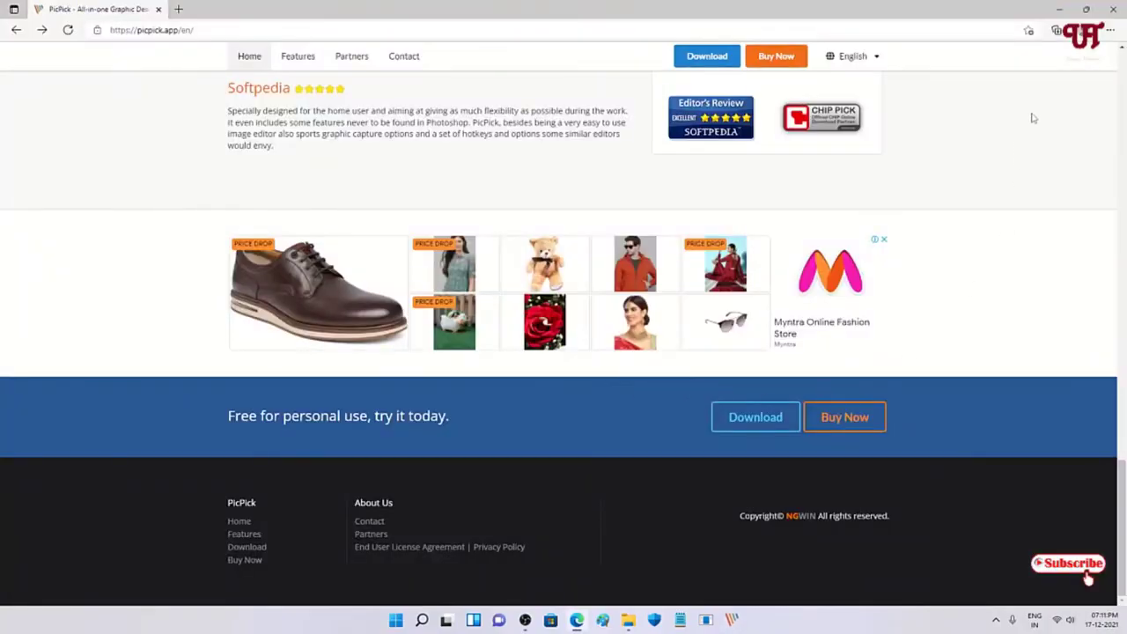
Open C:\Windows in File Explorer and scroll-capture its file list as a 774 x 3250 Image 2.
{"action": "left_click", "coordinate": [1108, 9]}
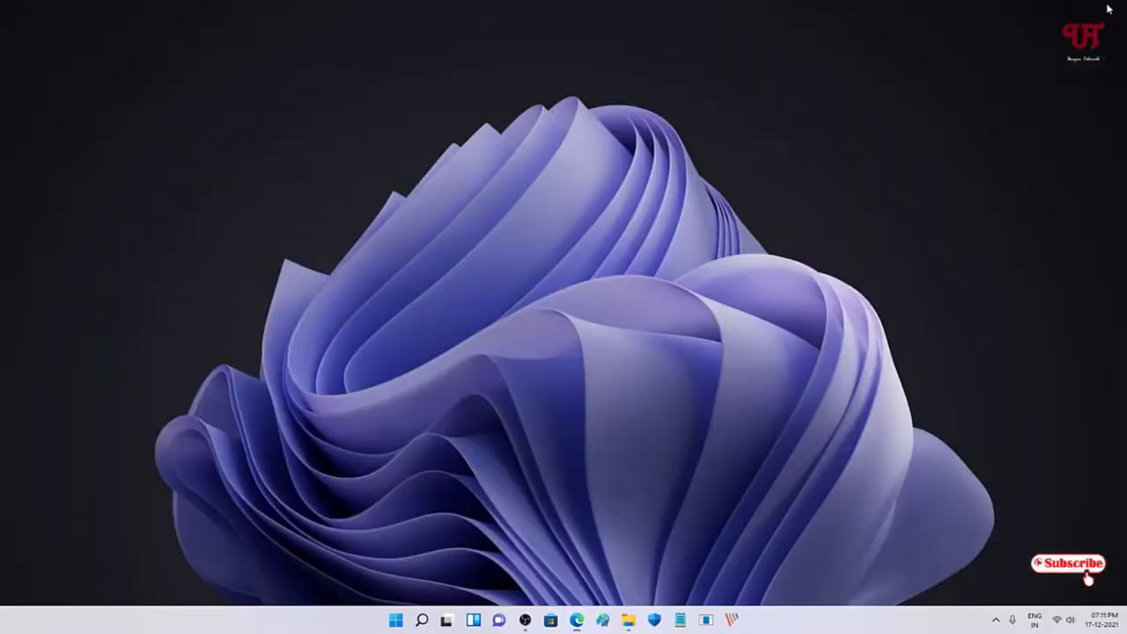
{"action": "left_click", "coordinate": [630, 619]}
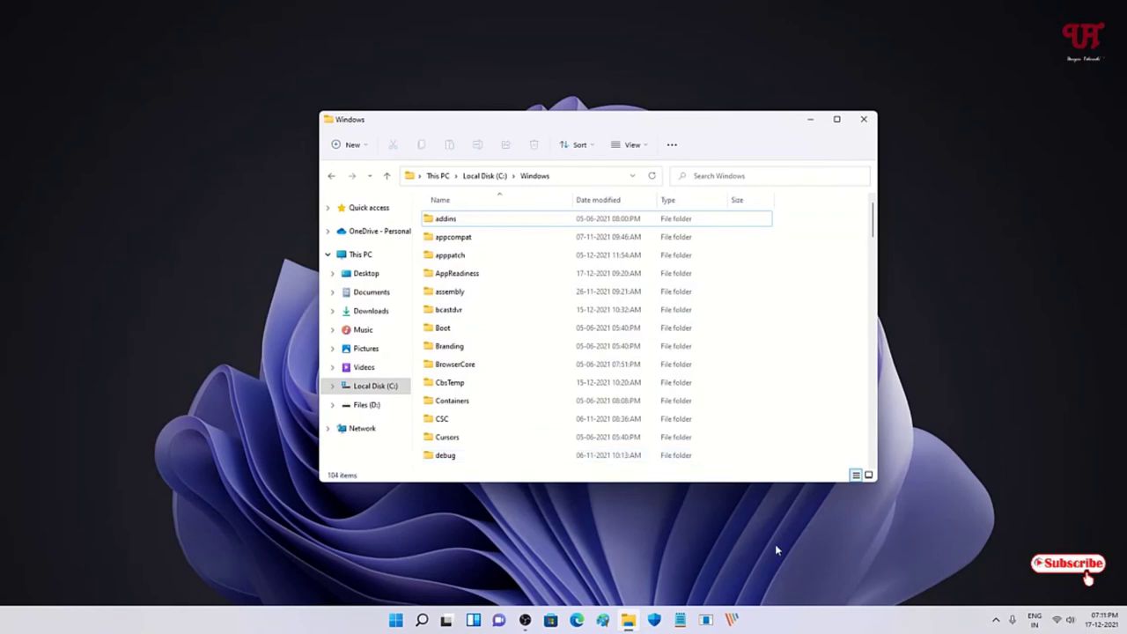
{"action": "left_click", "coordinate": [731, 619]}
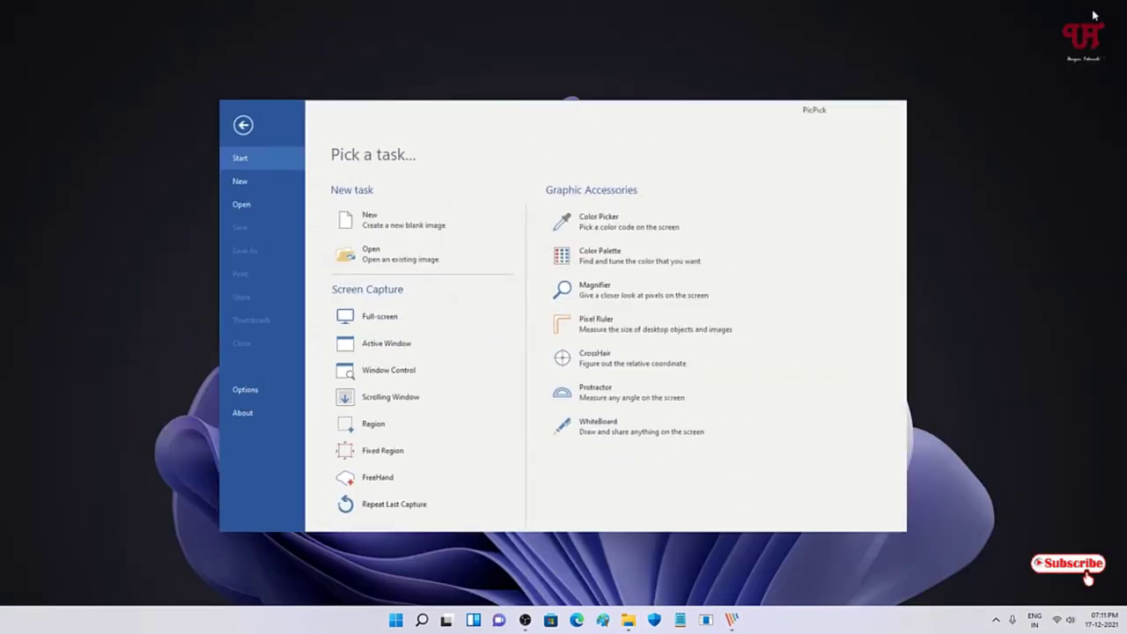
{"action": "left_click", "coordinate": [1093, 9]}
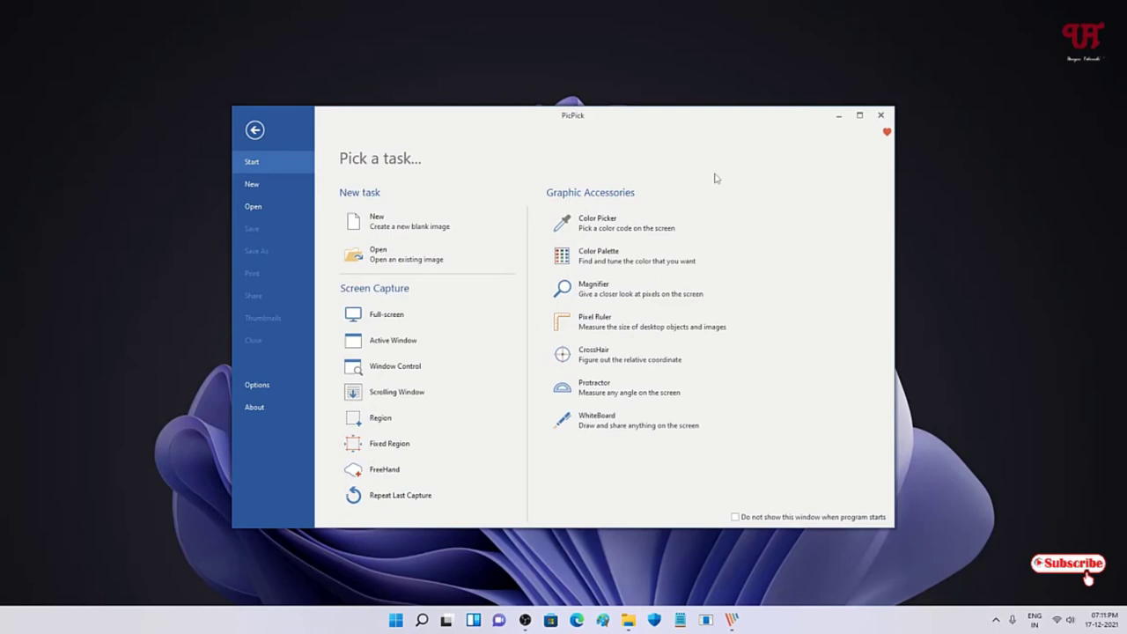
{"action": "left_click", "coordinate": [396, 393]}
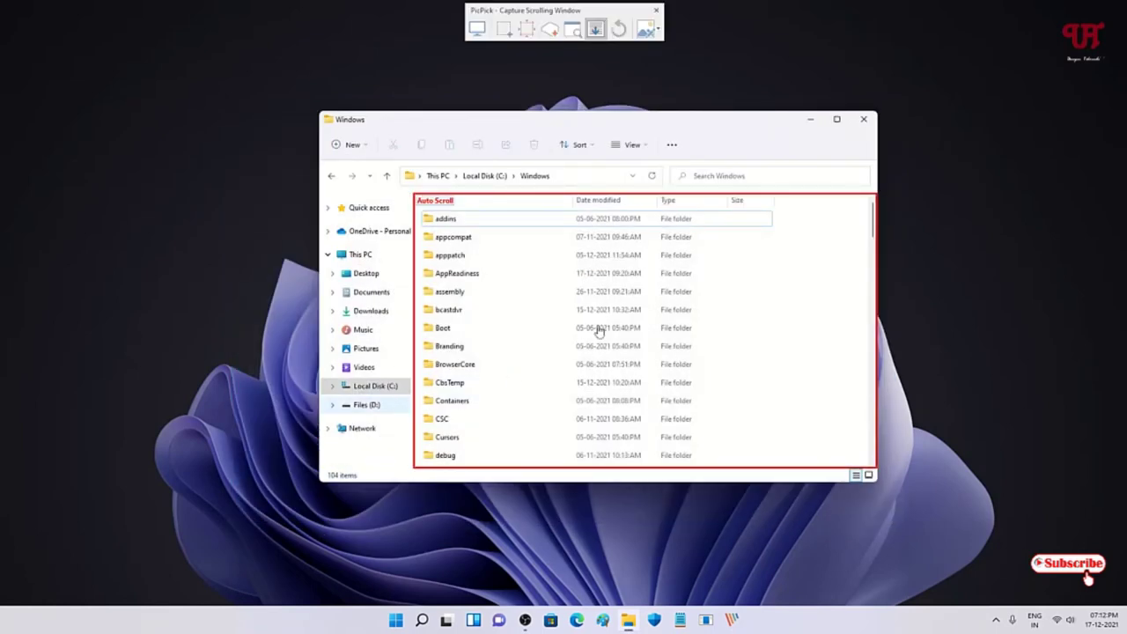
{"action": "left_click", "coordinate": [766, 333]}
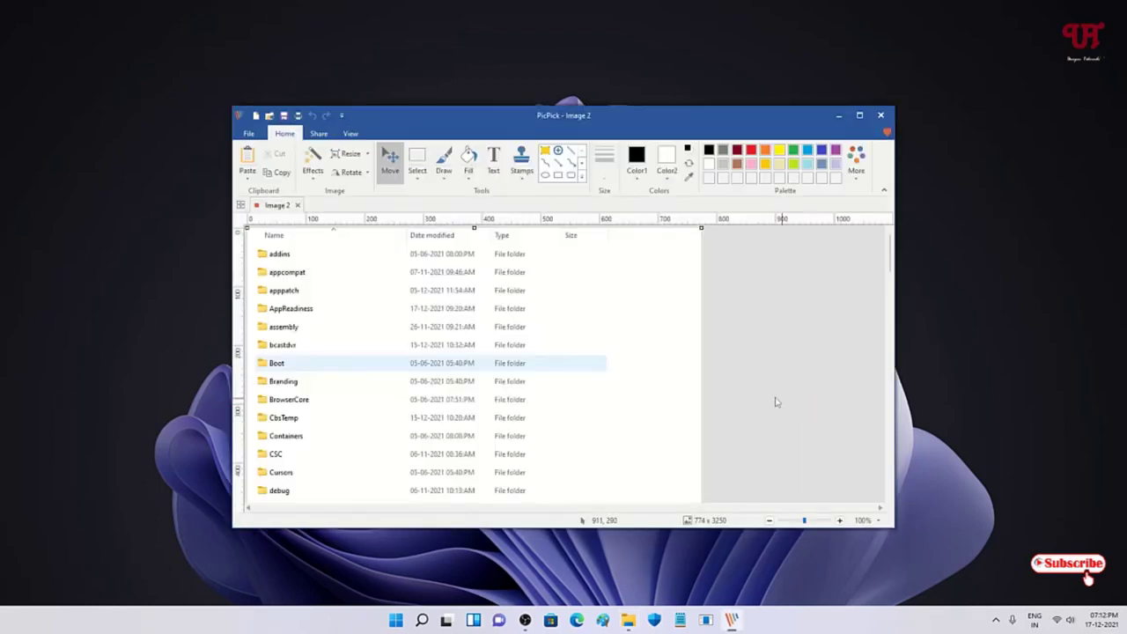
Scroll the Image 2 folder-list capture down to its end and back to the top.
{"action": "scroll", "coordinate": [658, 382], "scroll_direction": "down", "scroll_amount": 5}
{"action": "scroll", "coordinate": [659, 382], "scroll_direction": "down", "scroll_amount": 3}
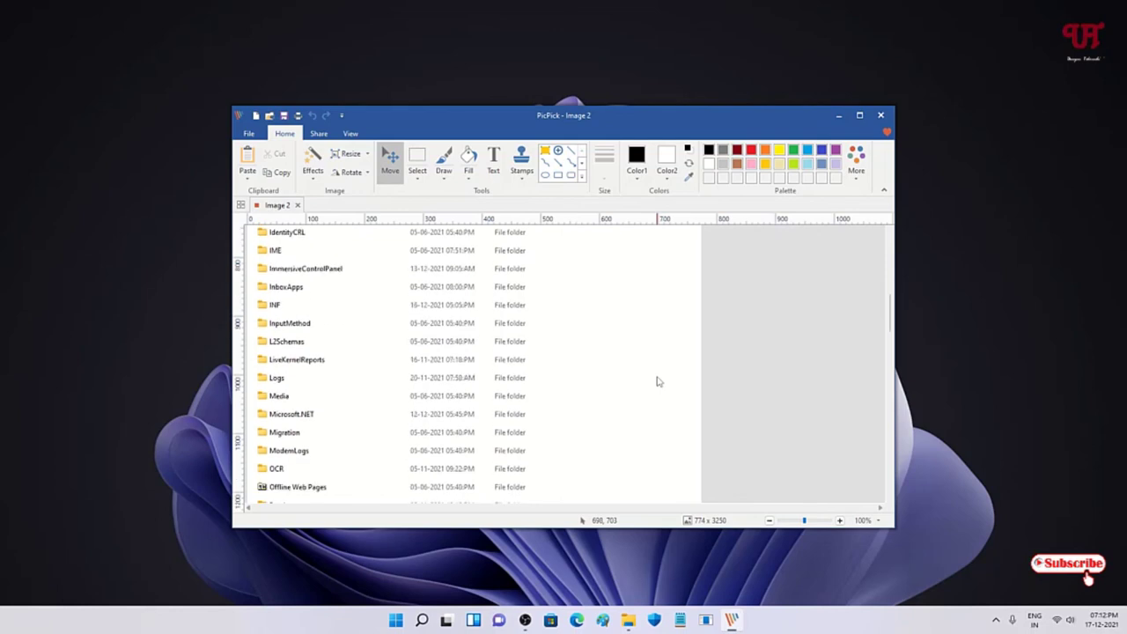
{"action": "scroll", "coordinate": [659, 382], "scroll_direction": "down", "scroll_amount": 9}
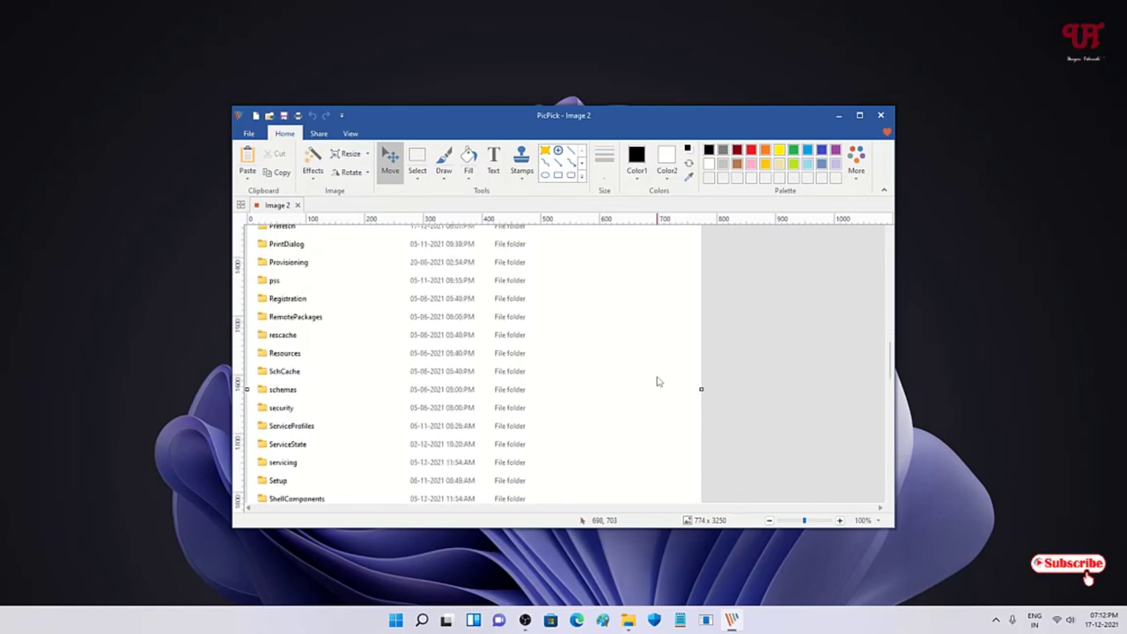
{"action": "scroll", "coordinate": [659, 382], "scroll_direction": "down", "scroll_amount": 10}
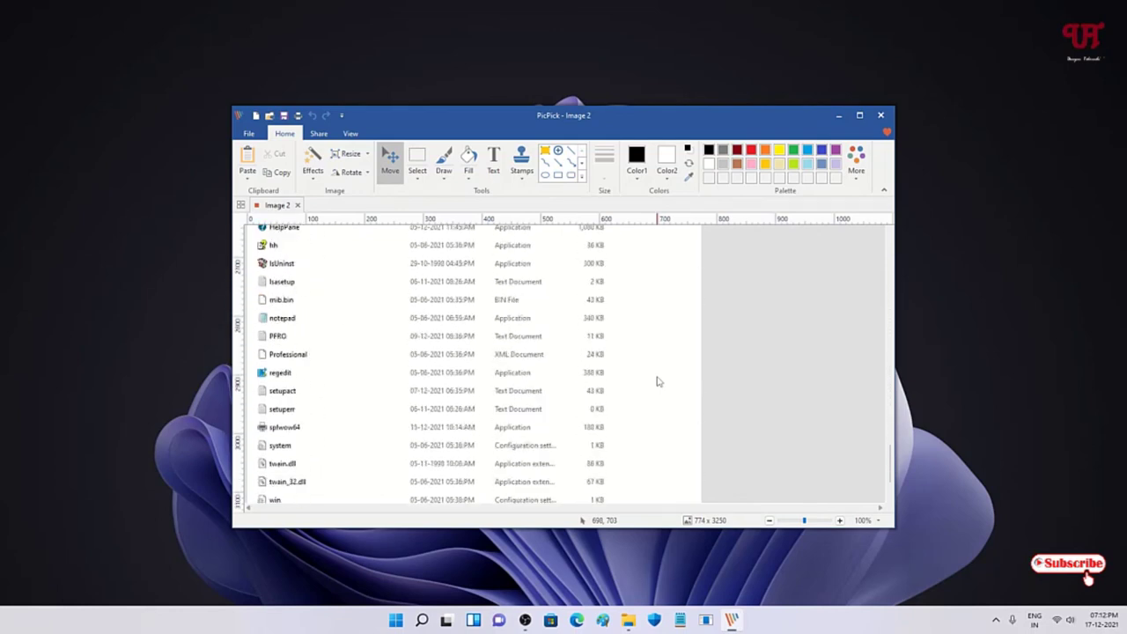
{"action": "scroll", "coordinate": [658, 382], "scroll_direction": "down", "scroll_amount": 2}
{"action": "scroll", "coordinate": [659, 381], "scroll_direction": "up", "scroll_amount": 6}
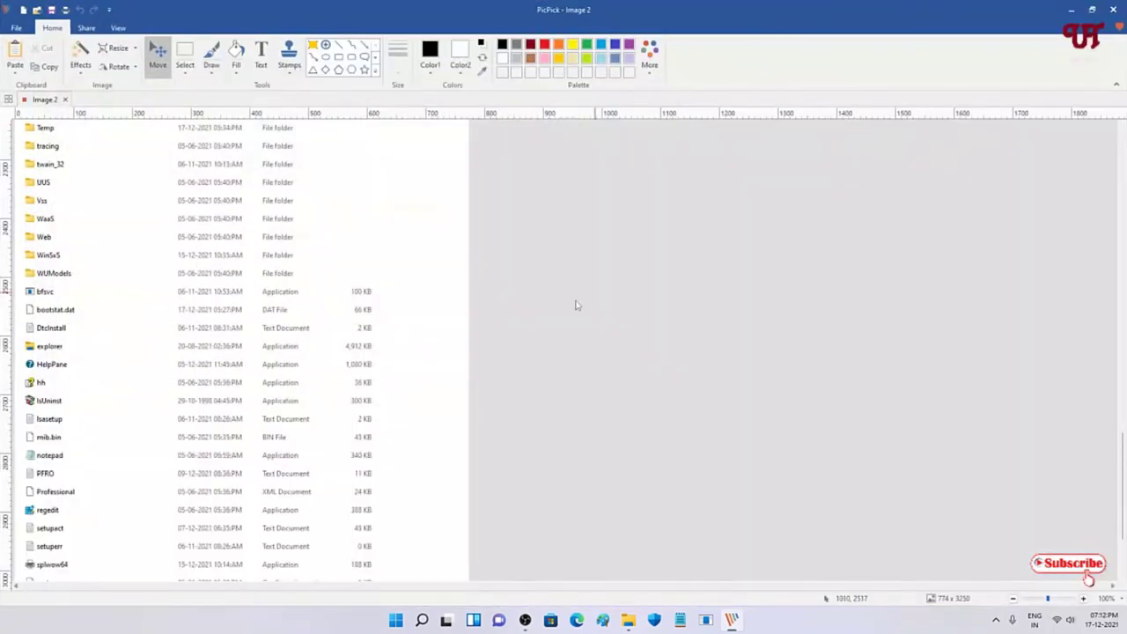
{"action": "scroll", "coordinate": [468, 320], "scroll_direction": "up", "scroll_amount": 7}
{"action": "scroll", "coordinate": [342, 334], "scroll_direction": "up", "scroll_amount": 15}
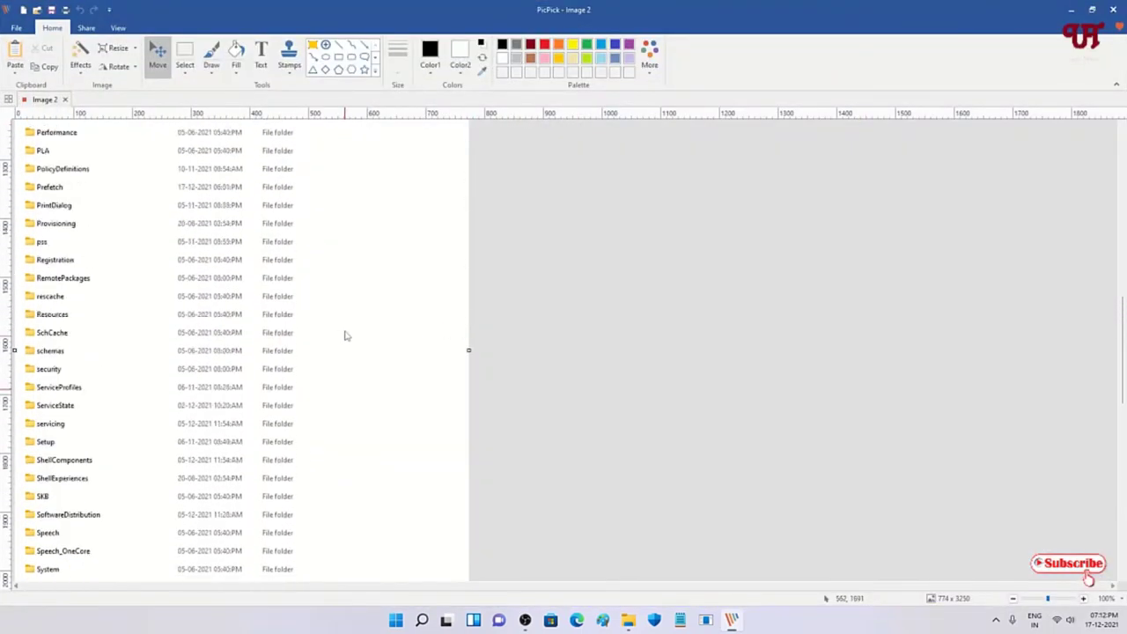
{"action": "scroll", "coordinate": [345, 336], "scroll_direction": "up", "scroll_amount": 3}
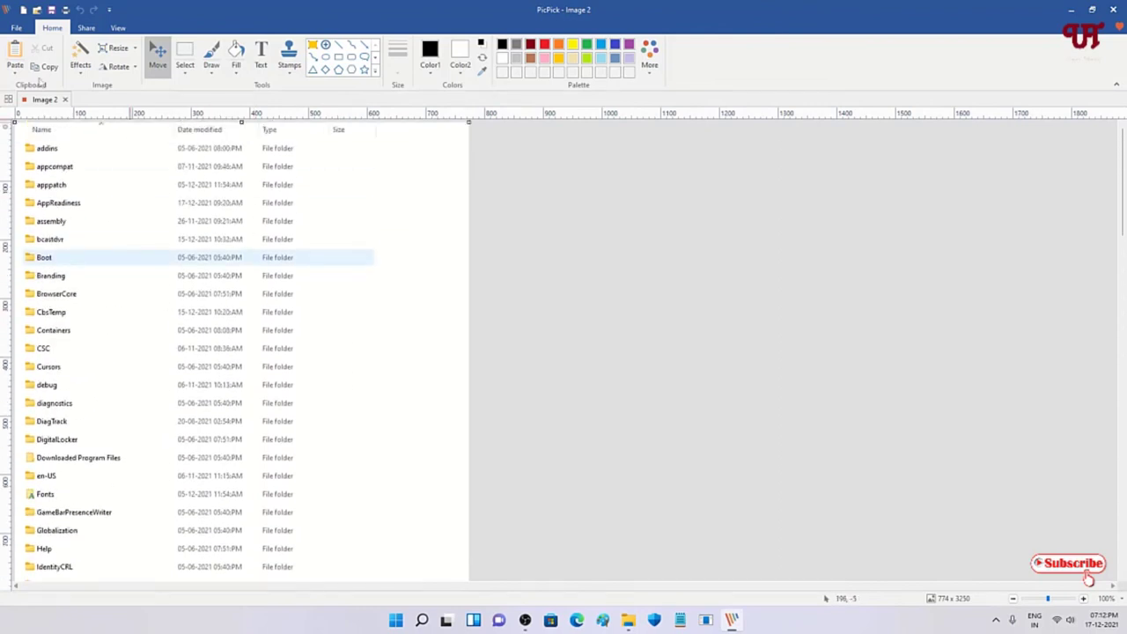
Close PicPick, choosing Don't Save for the Image 2 folder-list capture.
{"action": "left_click", "coordinate": [16, 28]}
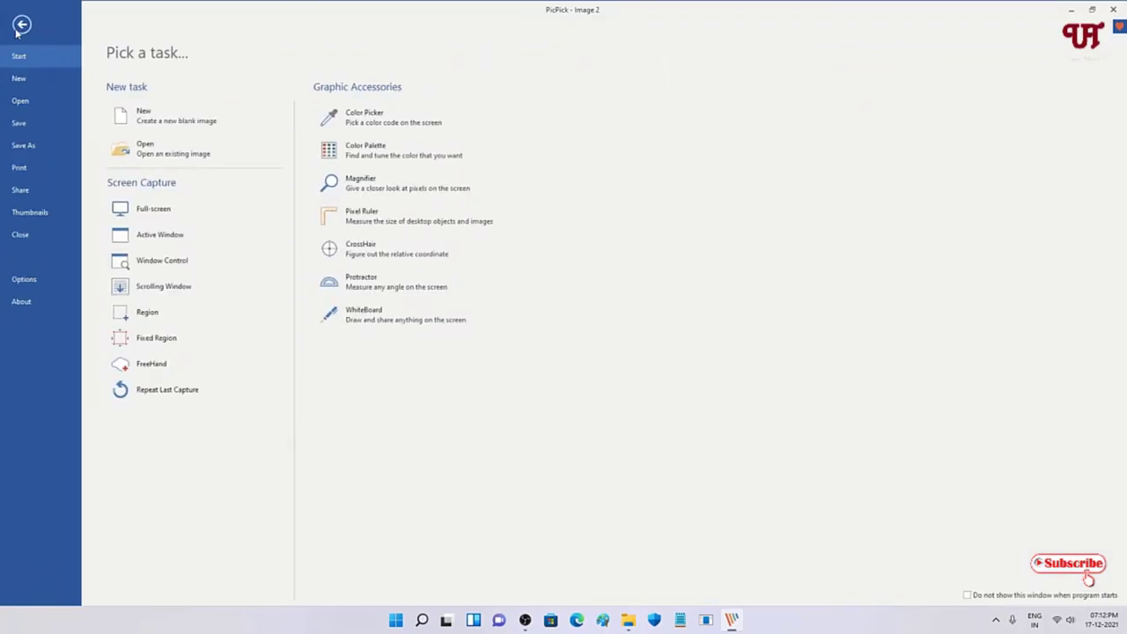
{"action": "left_click", "coordinate": [52, 143]}
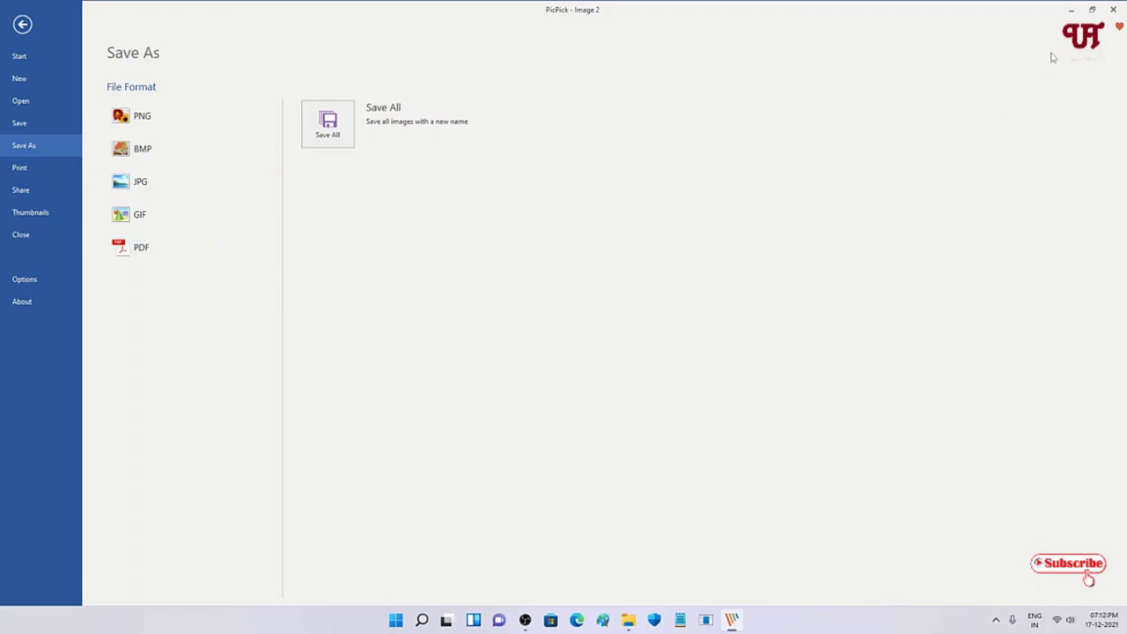
{"action": "left_click", "coordinate": [1092, 10]}
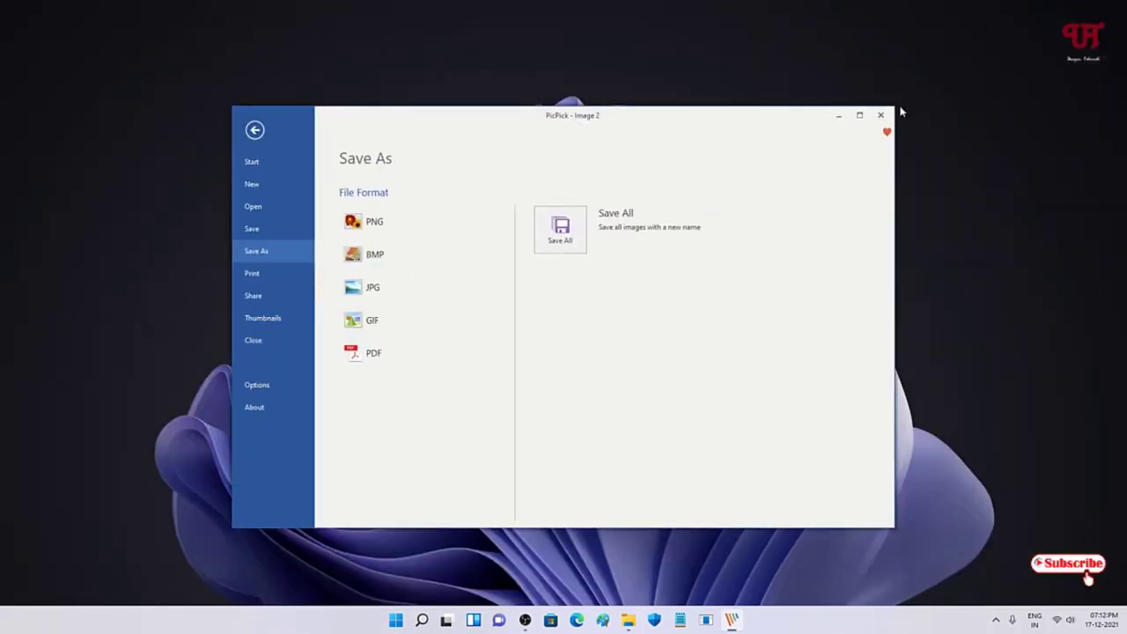
{"action": "left_click", "coordinate": [882, 117]}
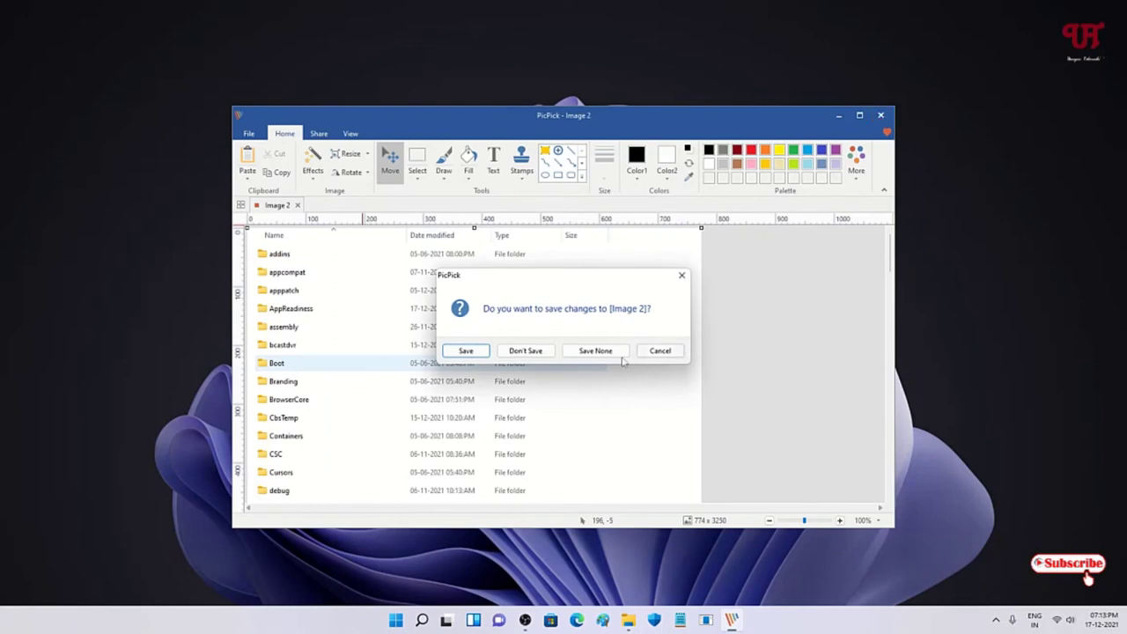
{"action": "left_click", "coordinate": [531, 354]}
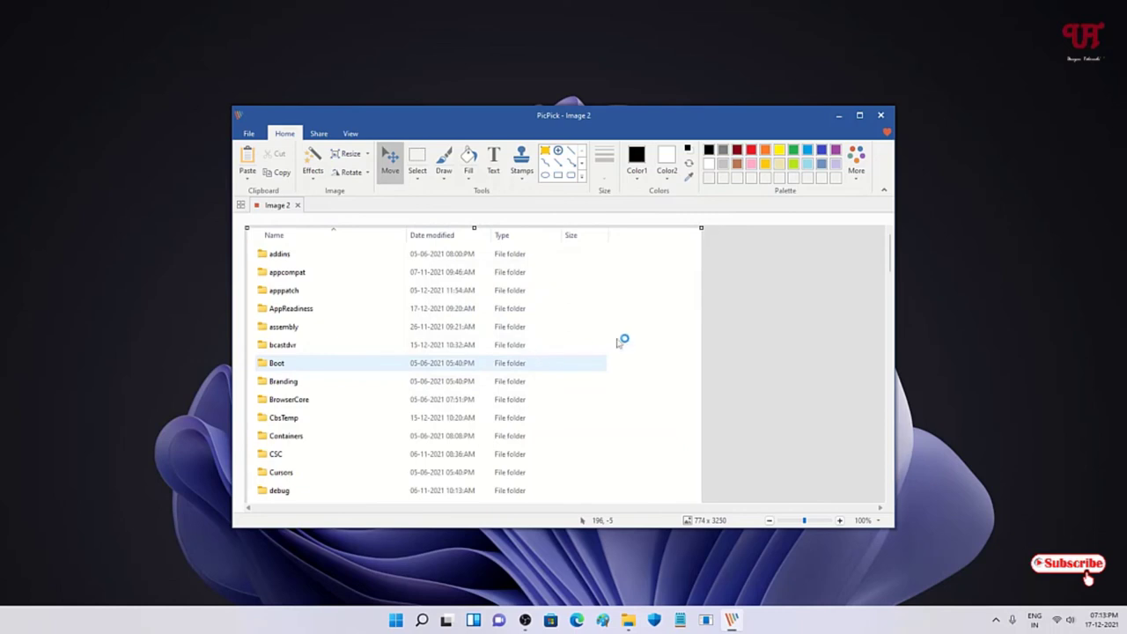